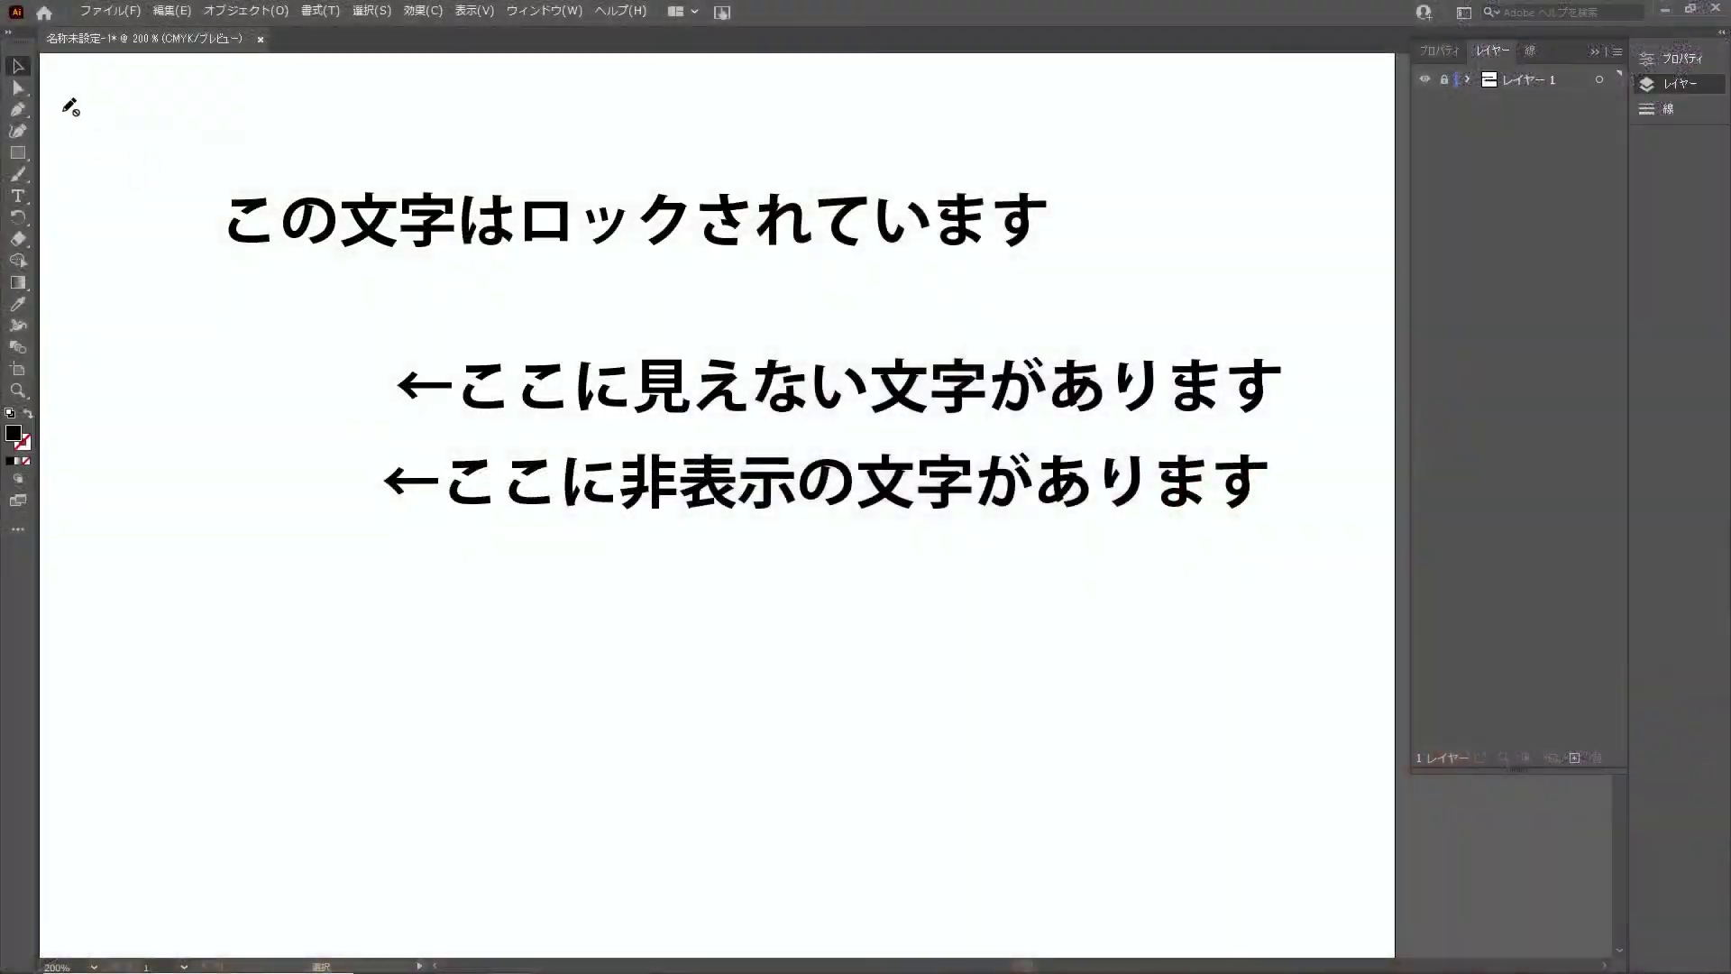
# Check Font Search for the fonts used in the document, then close the results
pyautogui.click(17, 71)
pyautogui.click(320, 12)
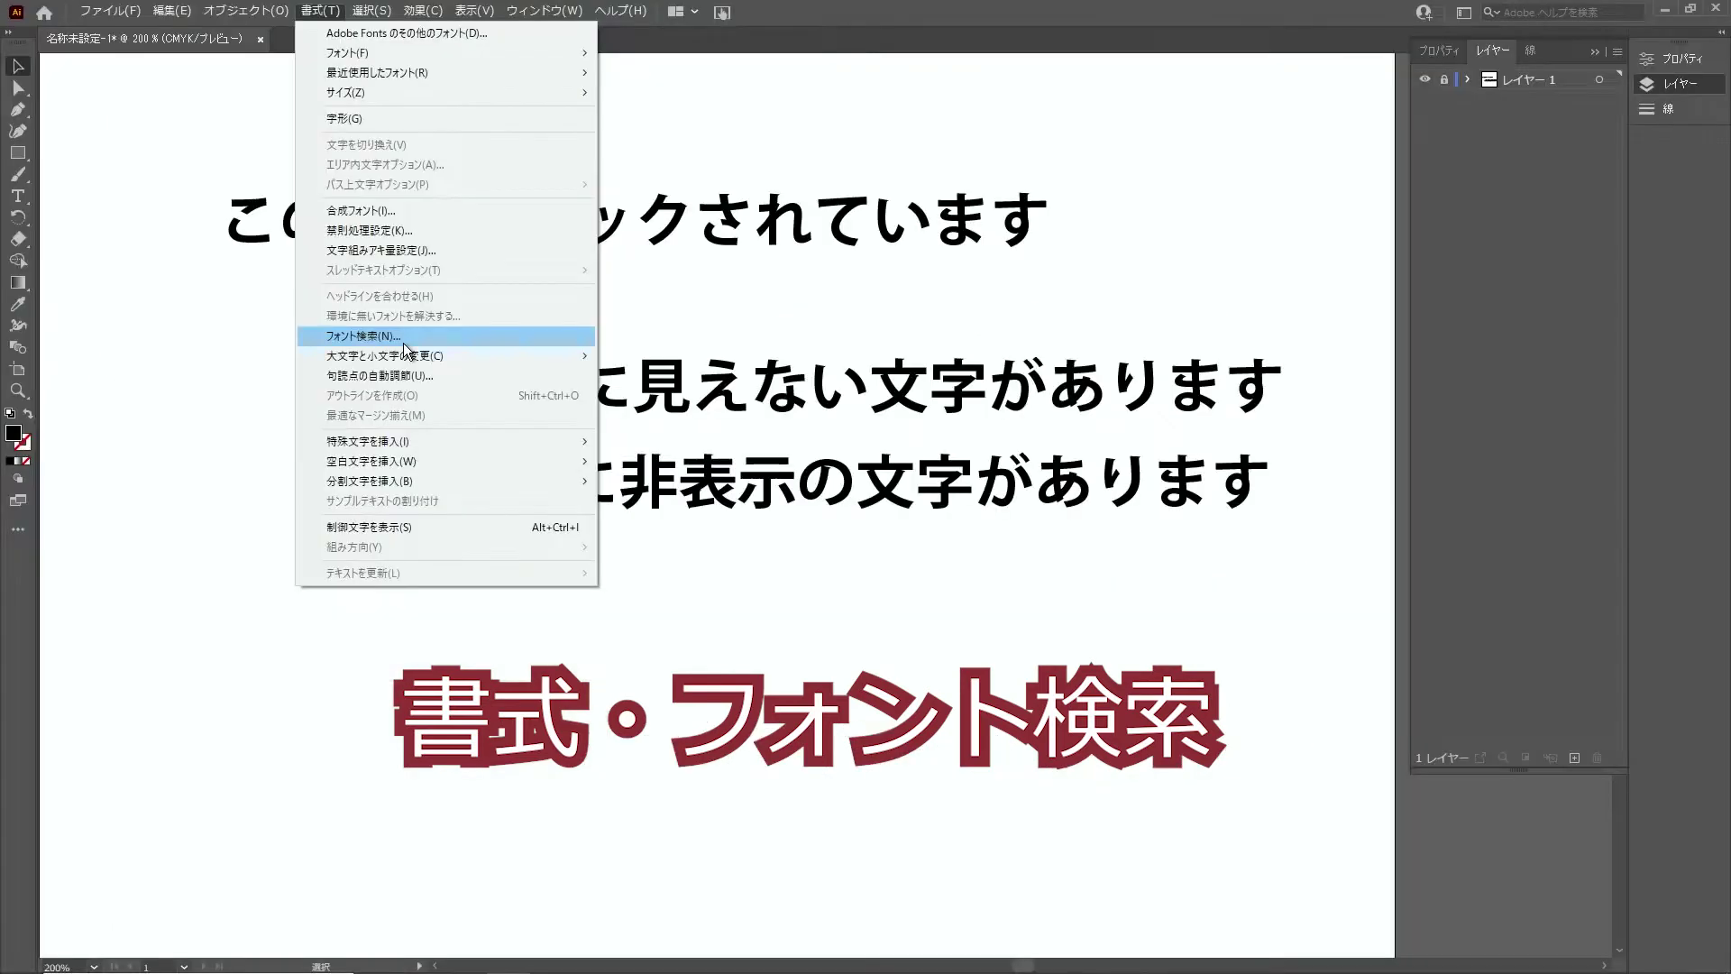
pyautogui.click(403, 343)
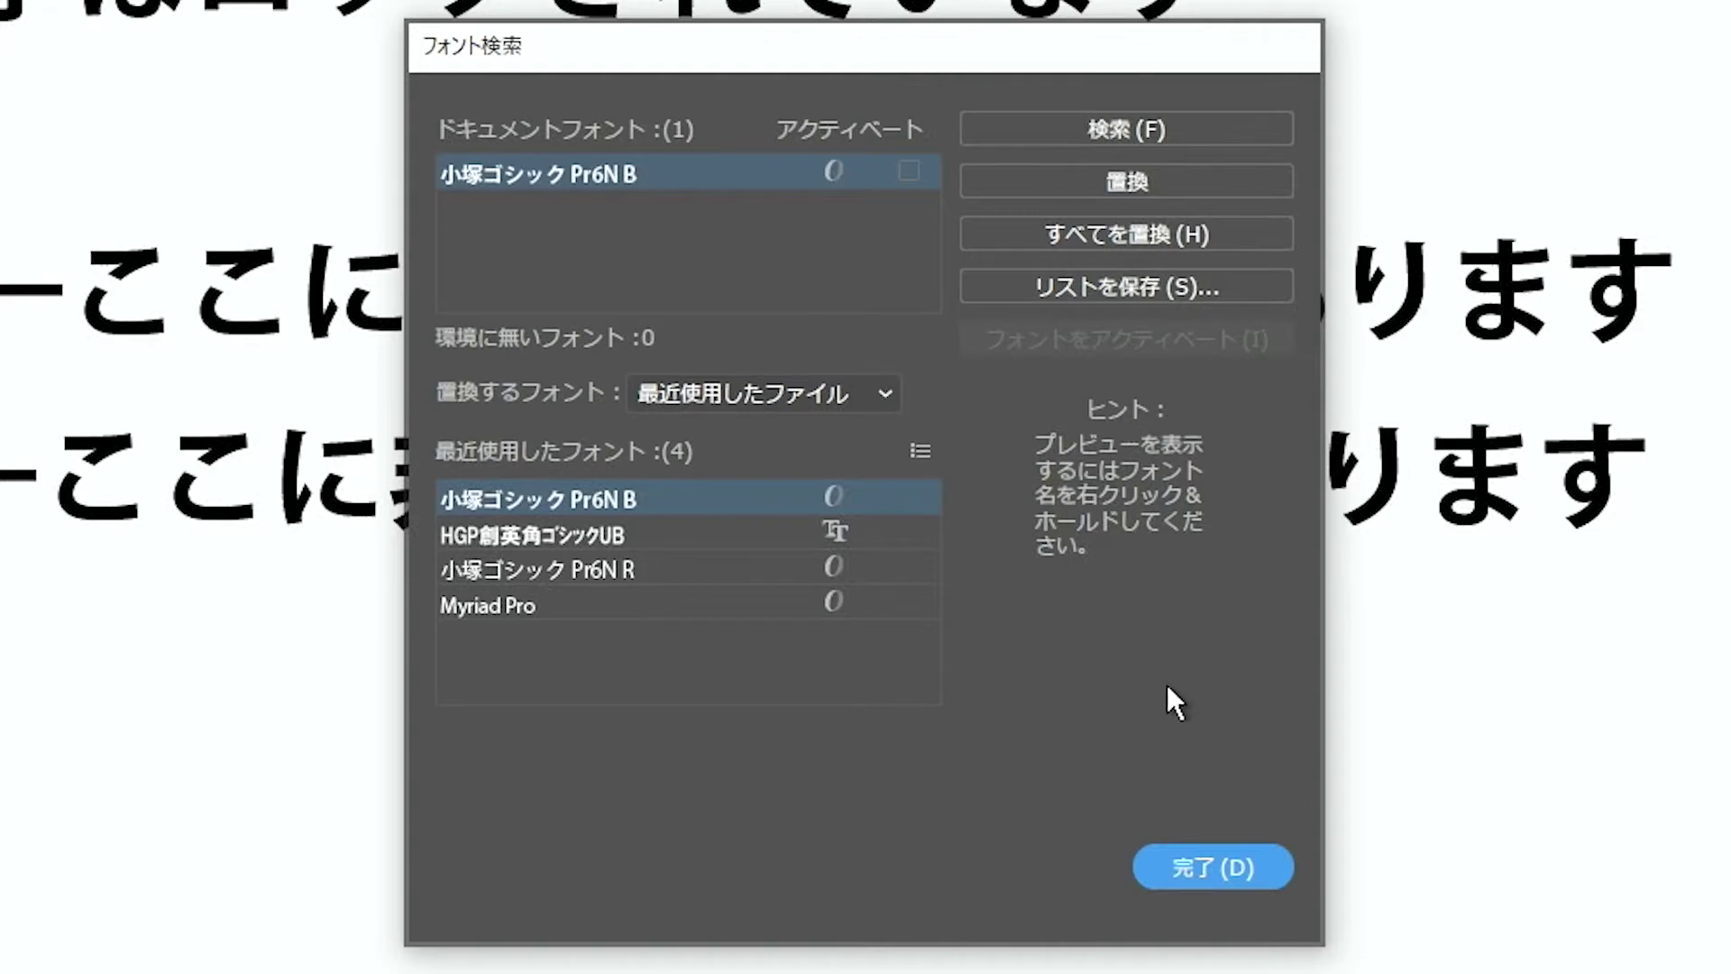
pyautogui.click(1210, 869)
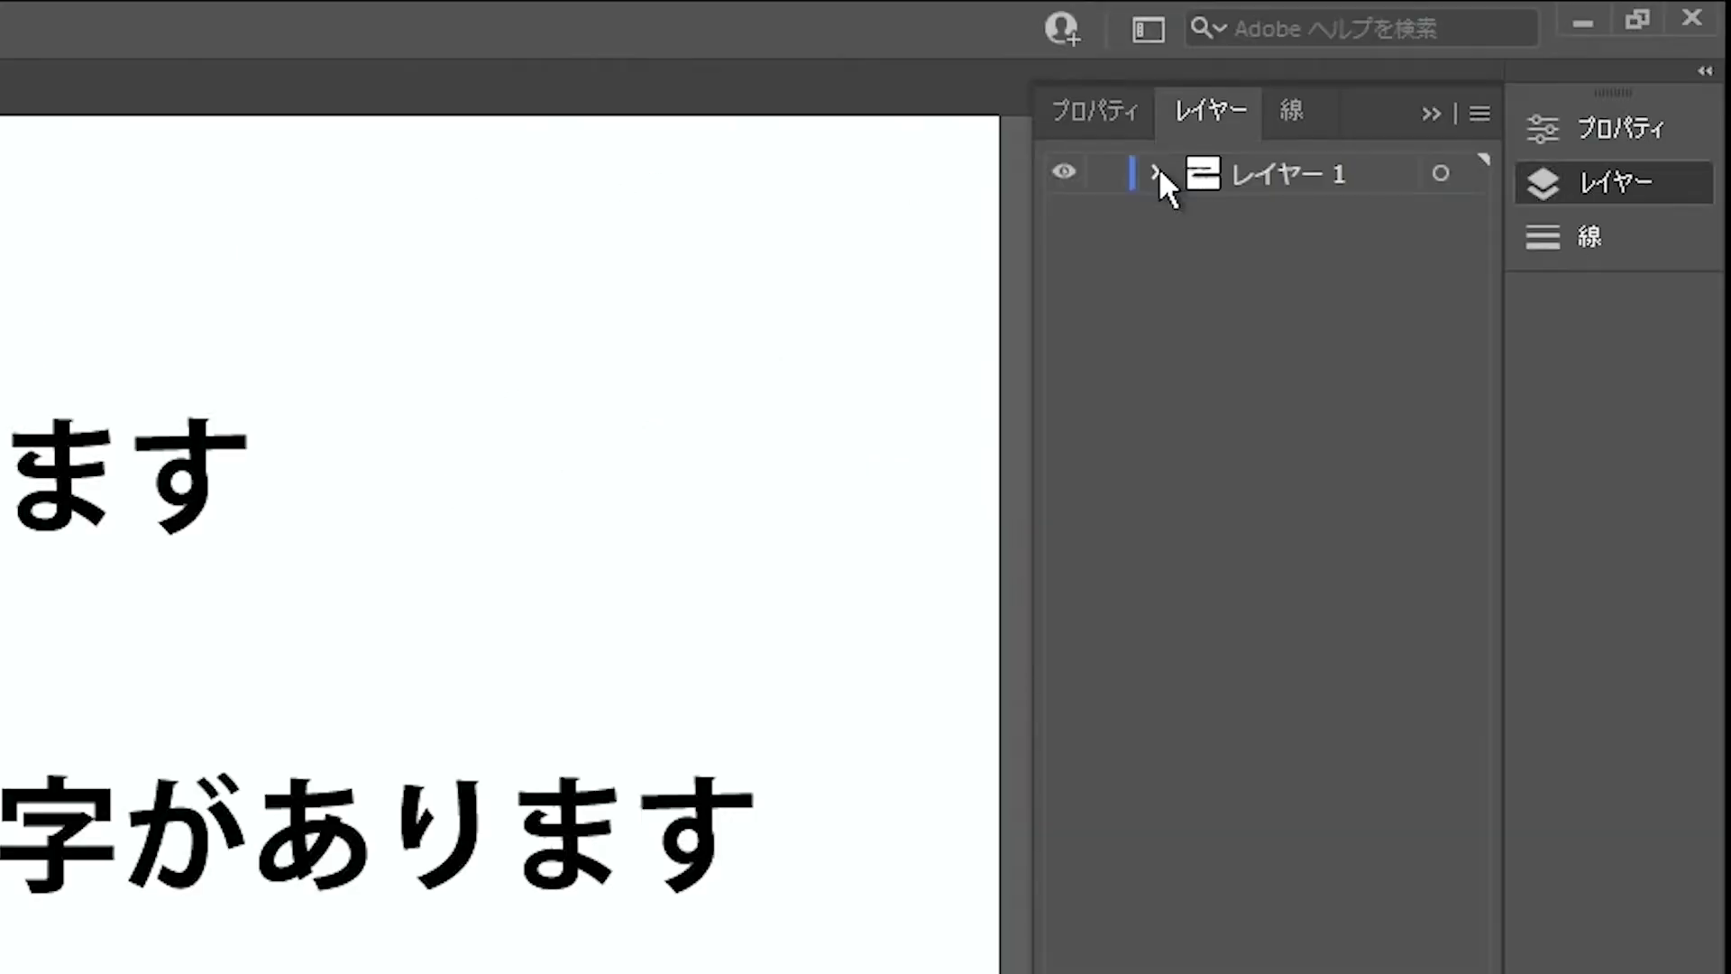
# Expand レイヤー 1 and briefly show, then re-hide, the hidden 非表示 object
pyautogui.click(1467, 80)
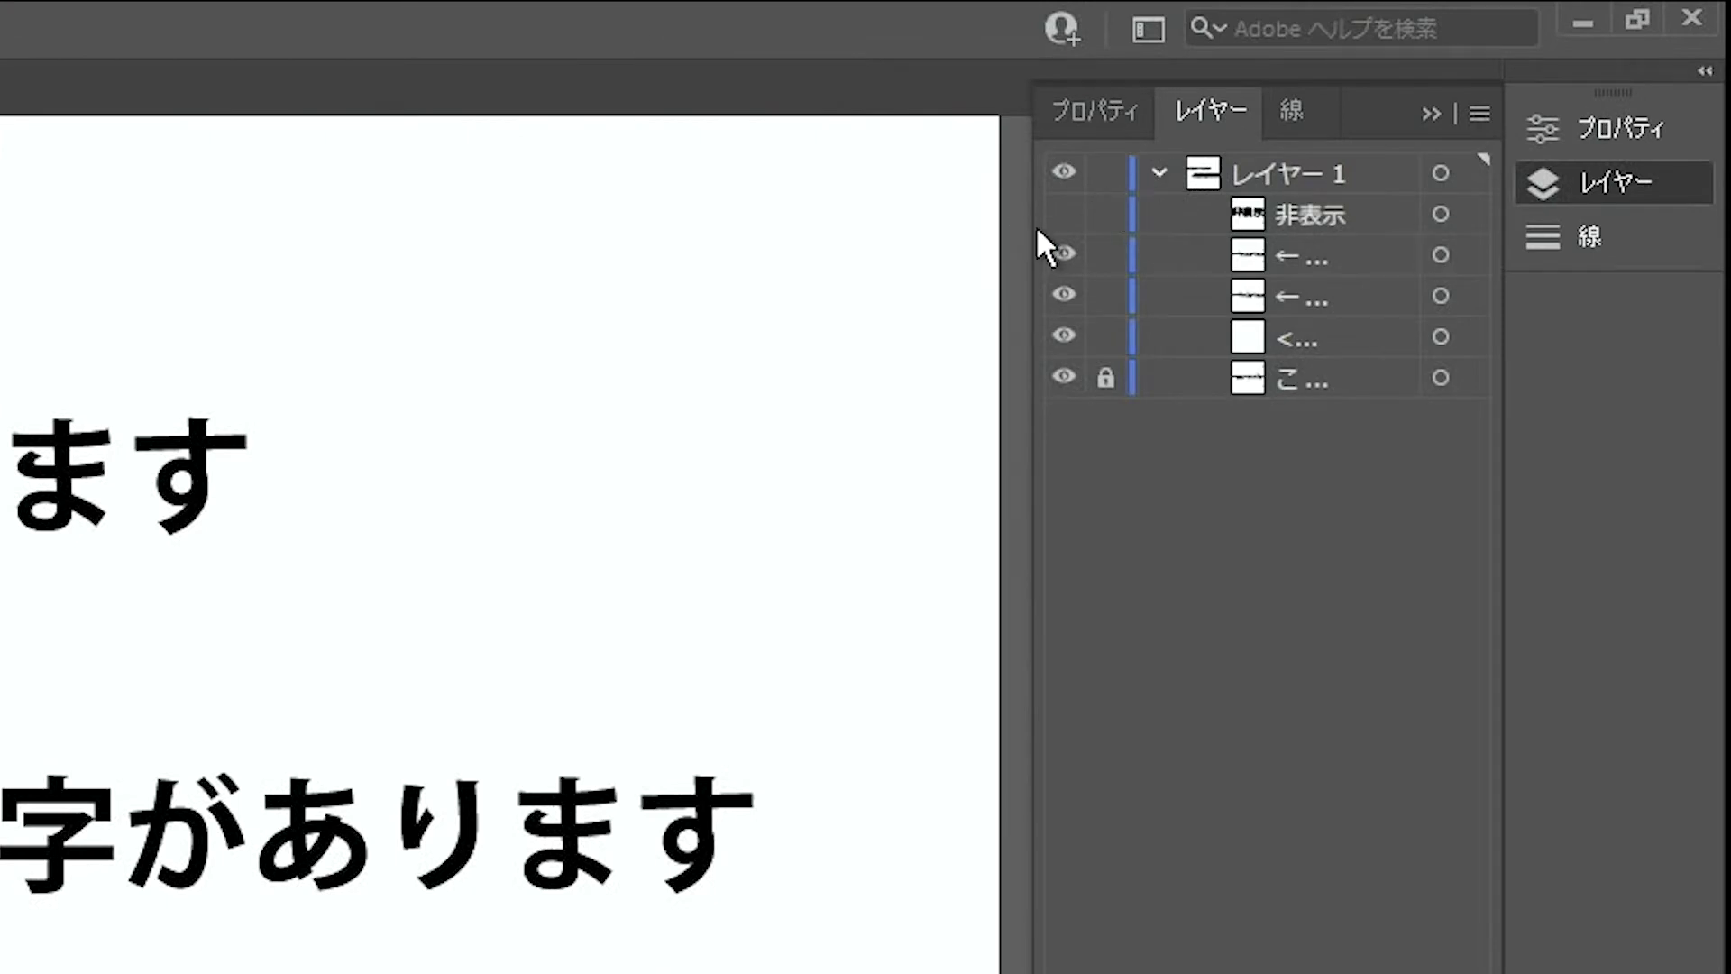
pyautogui.click(1064, 215)
pyautogui.click(1064, 215)
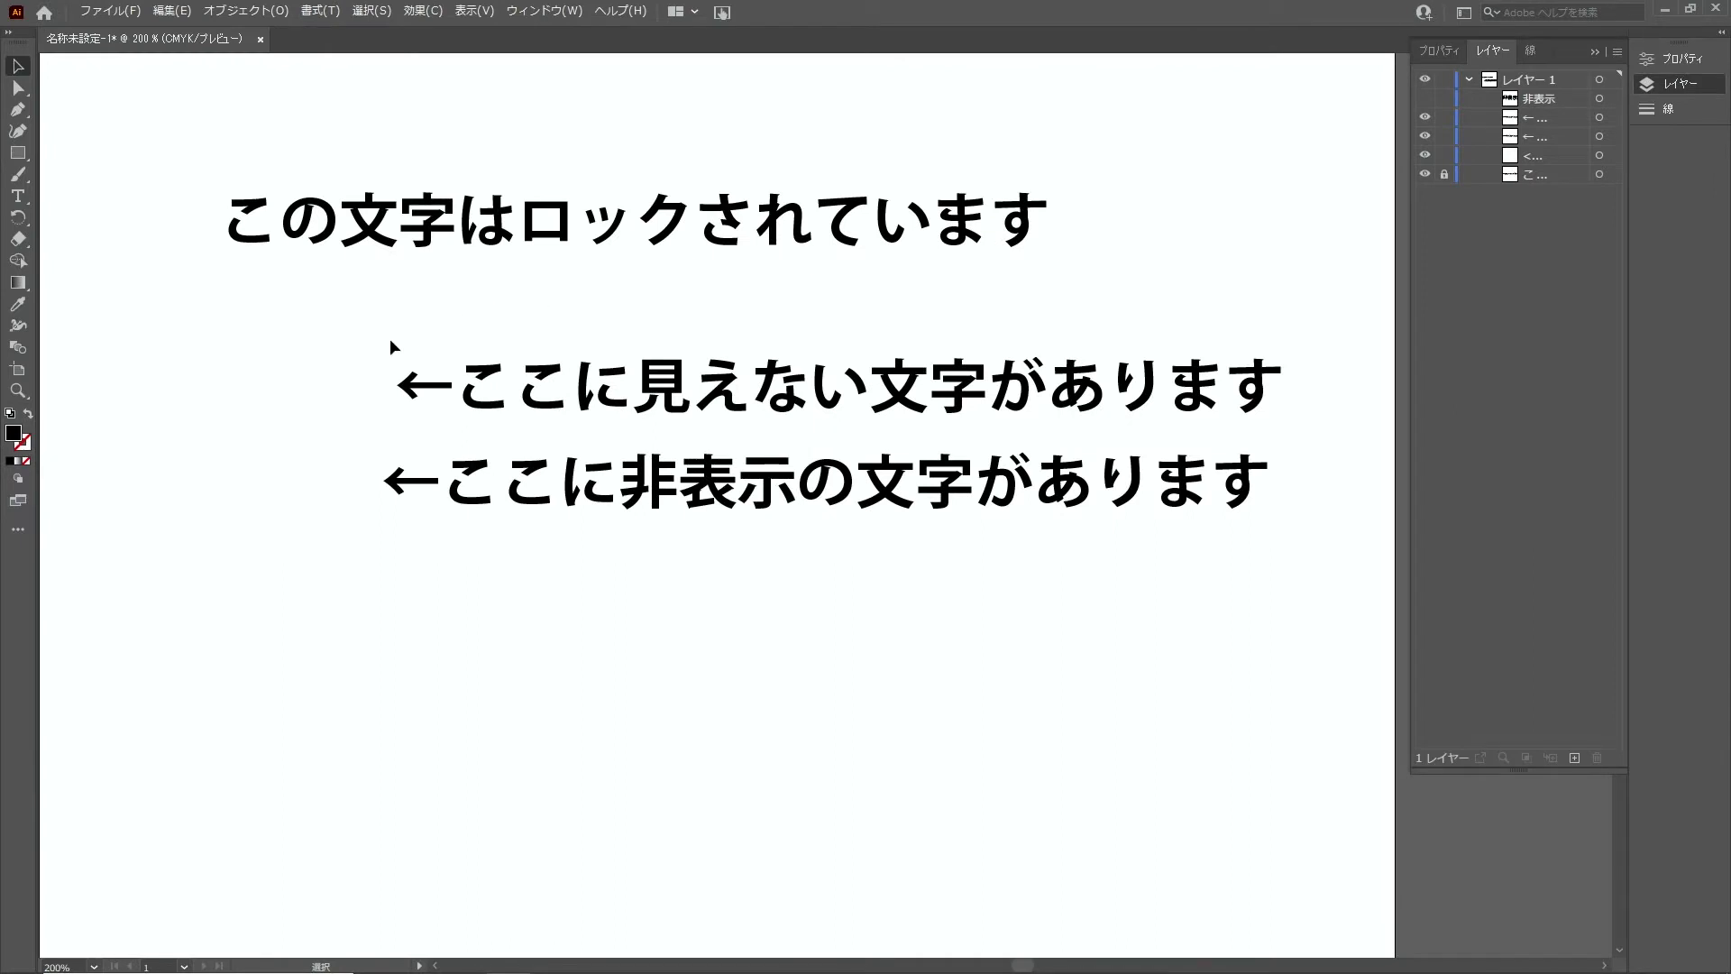
pyautogui.moveTo(222, 335); pyautogui.dragTo(402, 422)
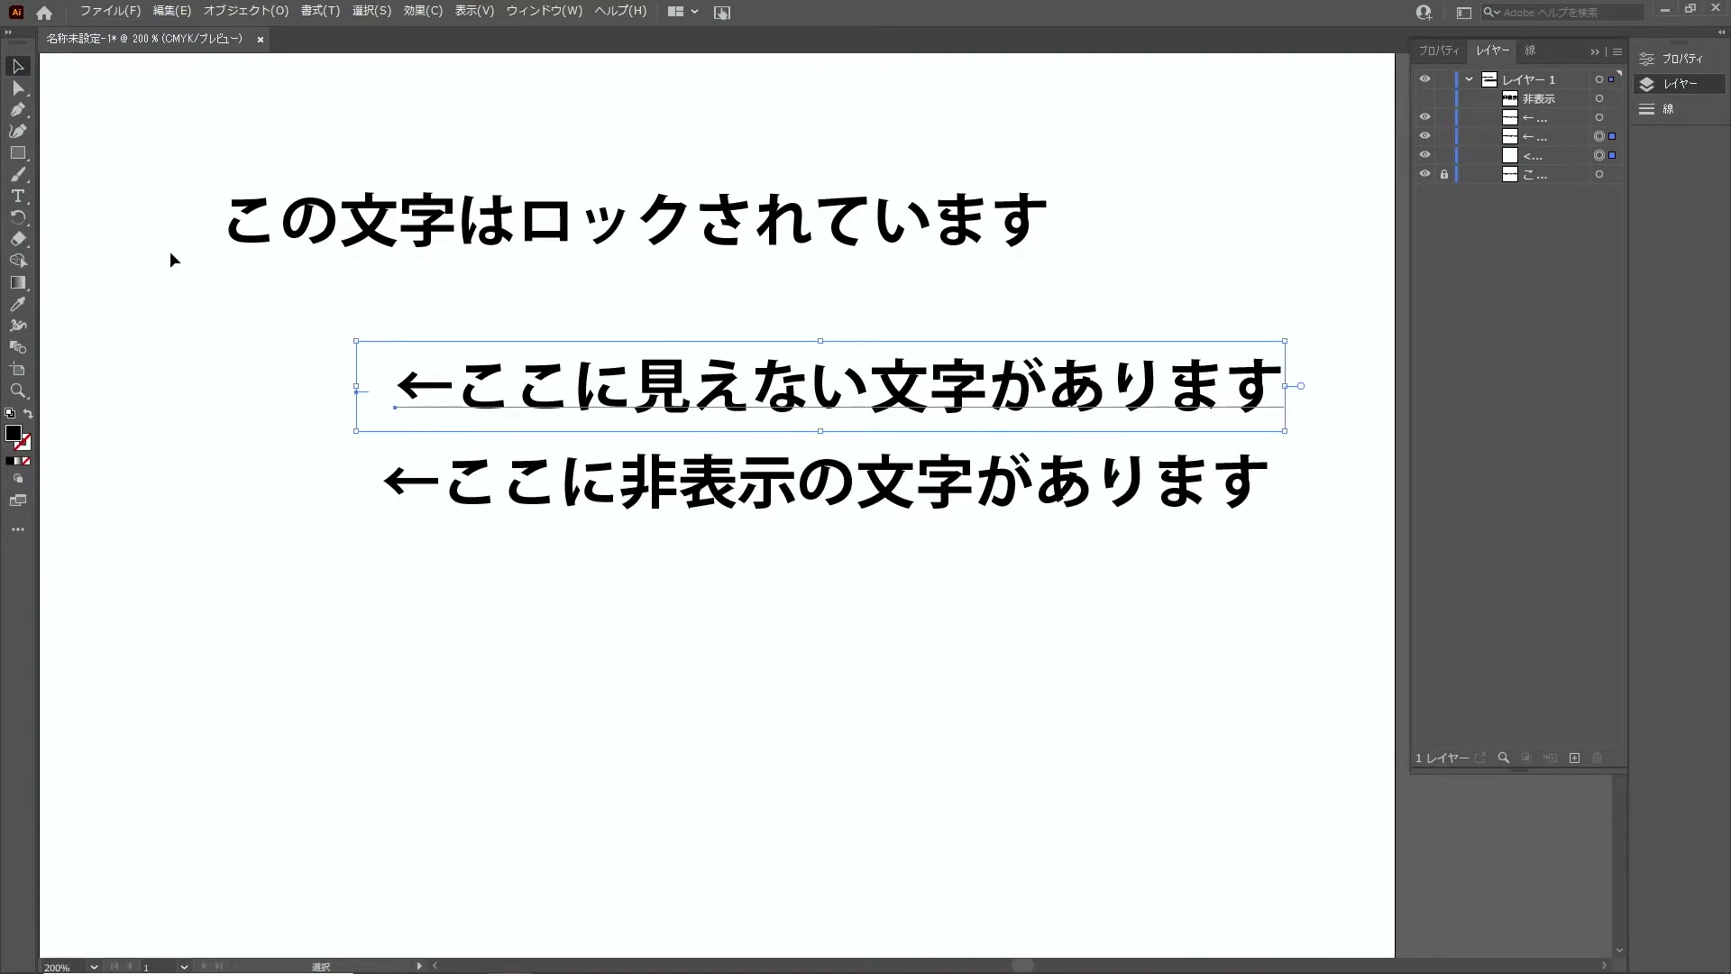
pyautogui.moveTo(175, 254); pyautogui.dragTo(351, 387)
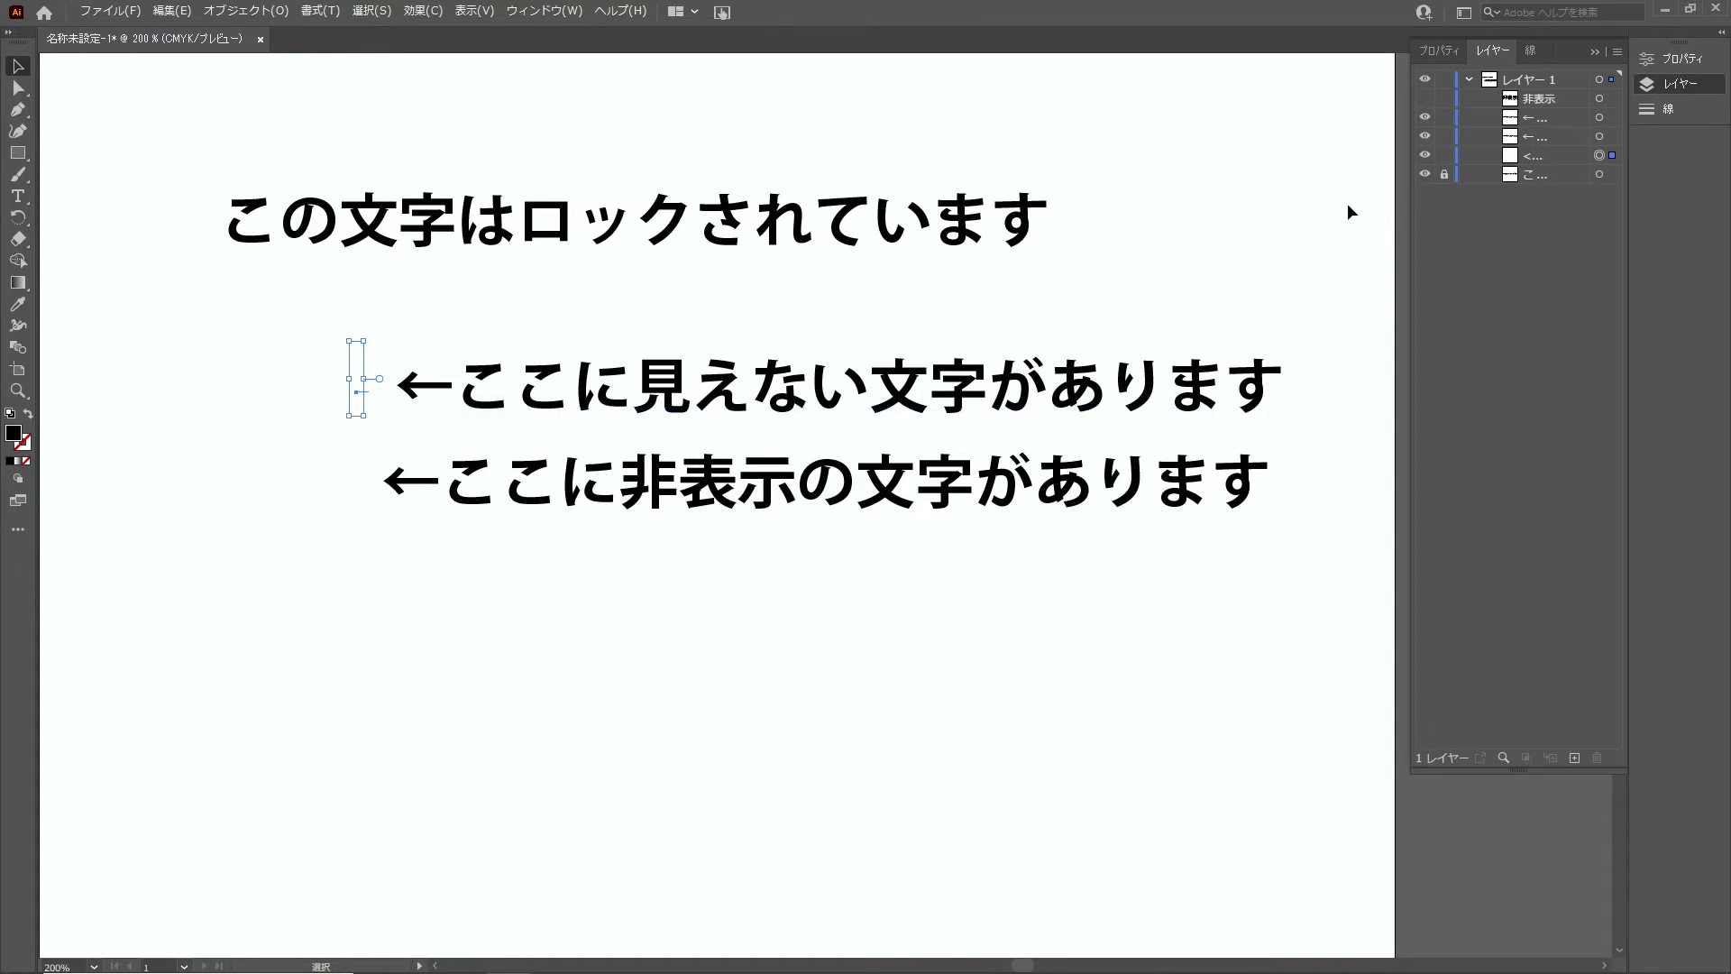
pyautogui.click(984, 239)
# Apply オブジェクト > すべてをロック解除 to unlock the この文字はロックされています line
pyautogui.click(239, 12)
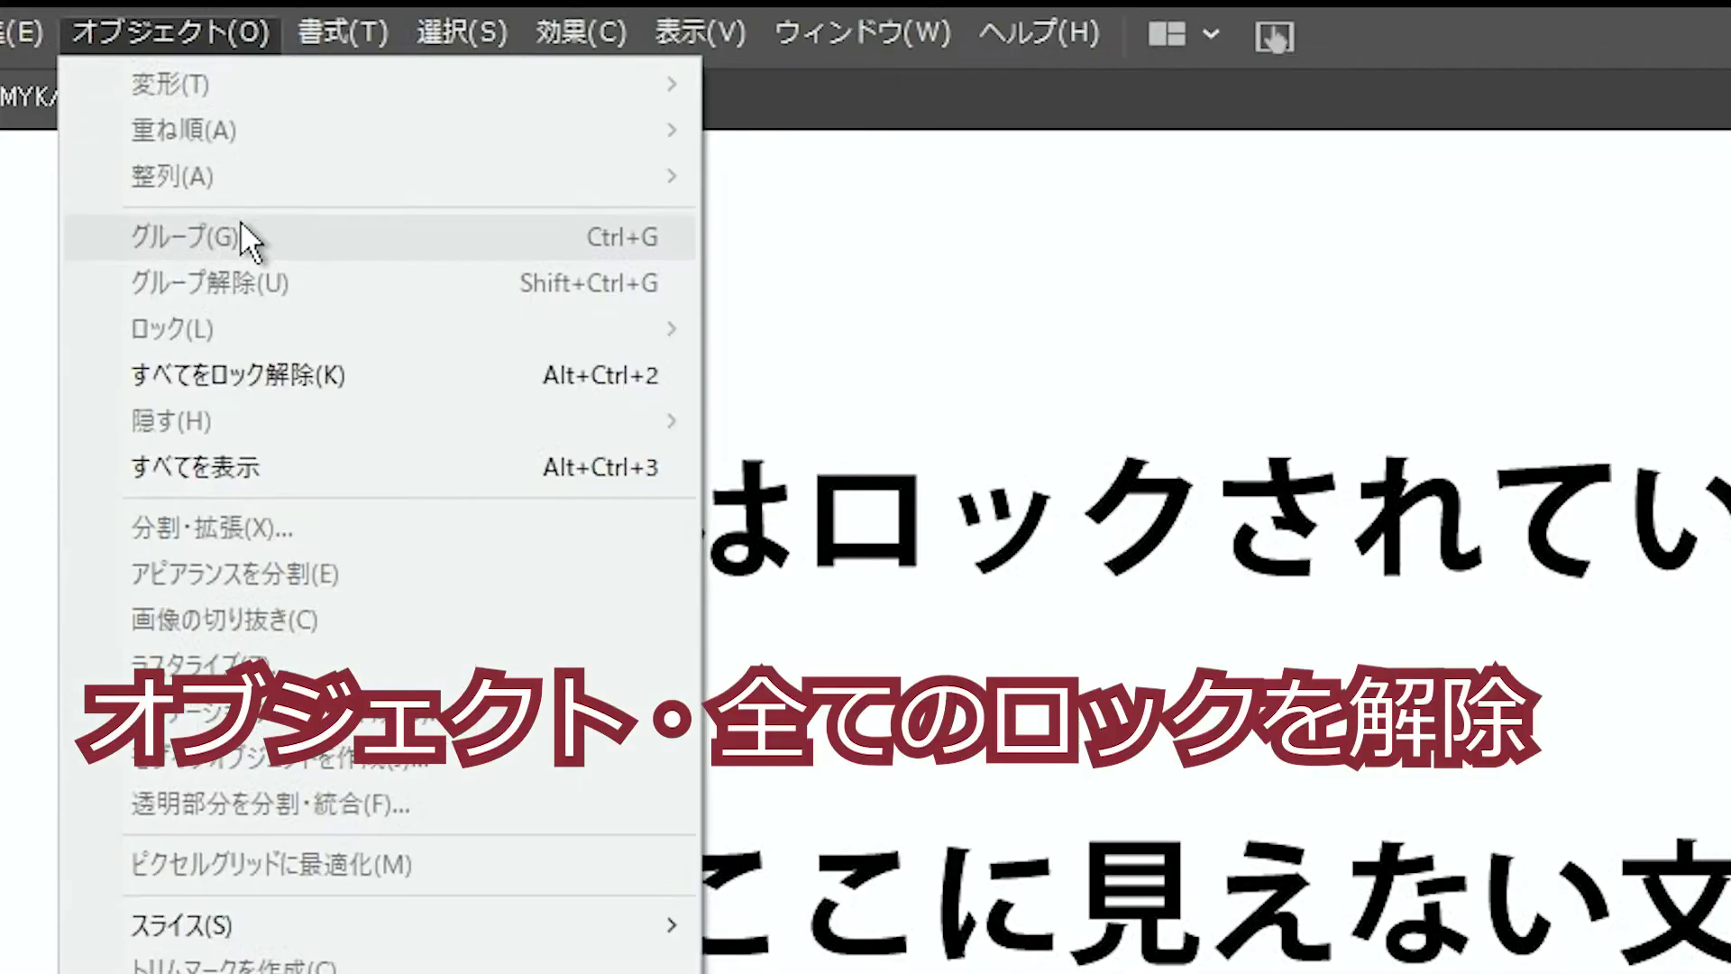
pyautogui.click(302, 370)
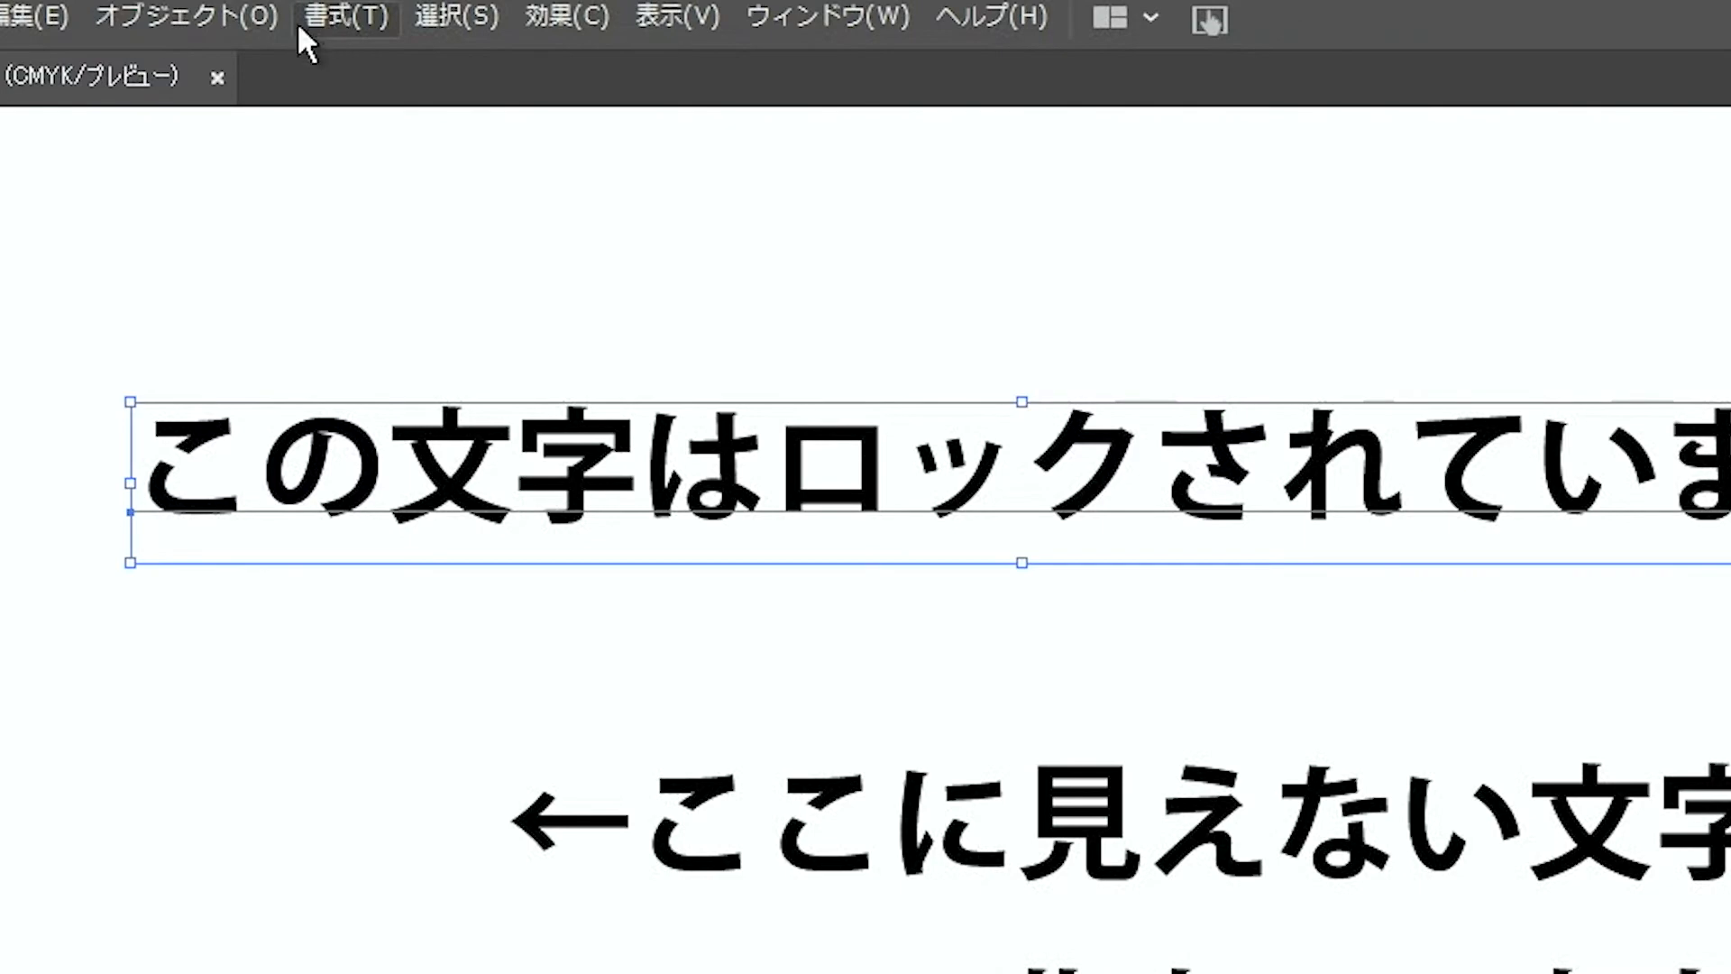
# Reveal all hidden objects with すべてを表示 and delete the revealed 非表示 text
pyautogui.click(257, 12)
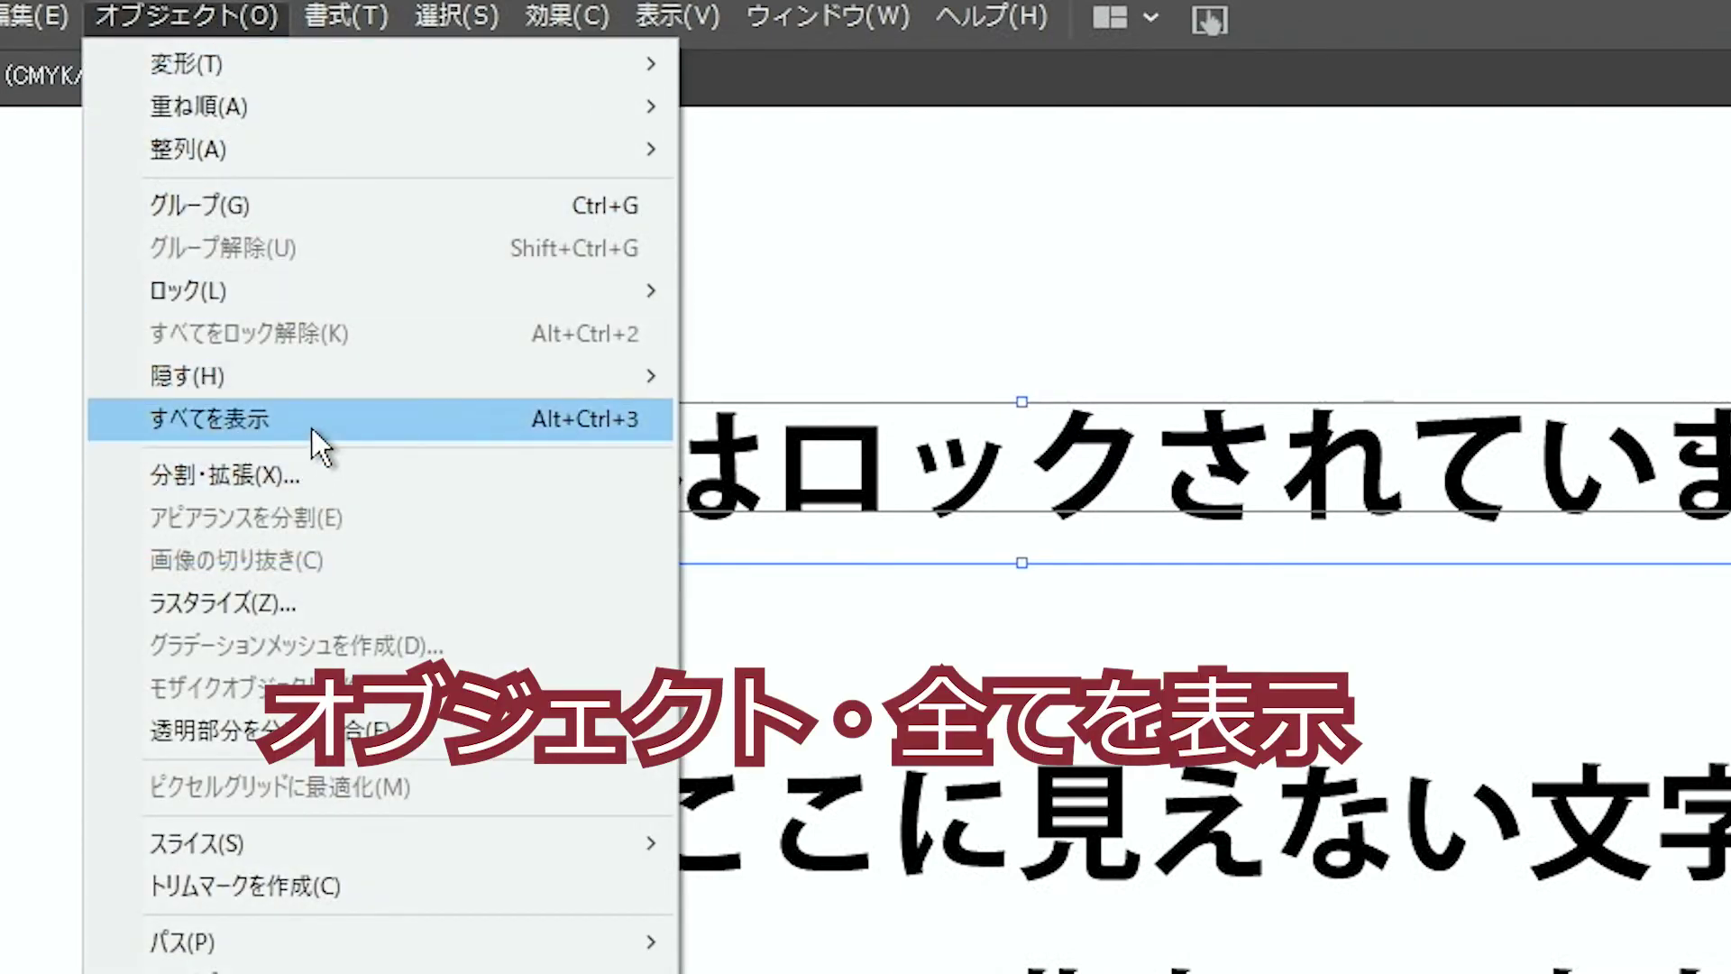
pyautogui.click(312, 427)
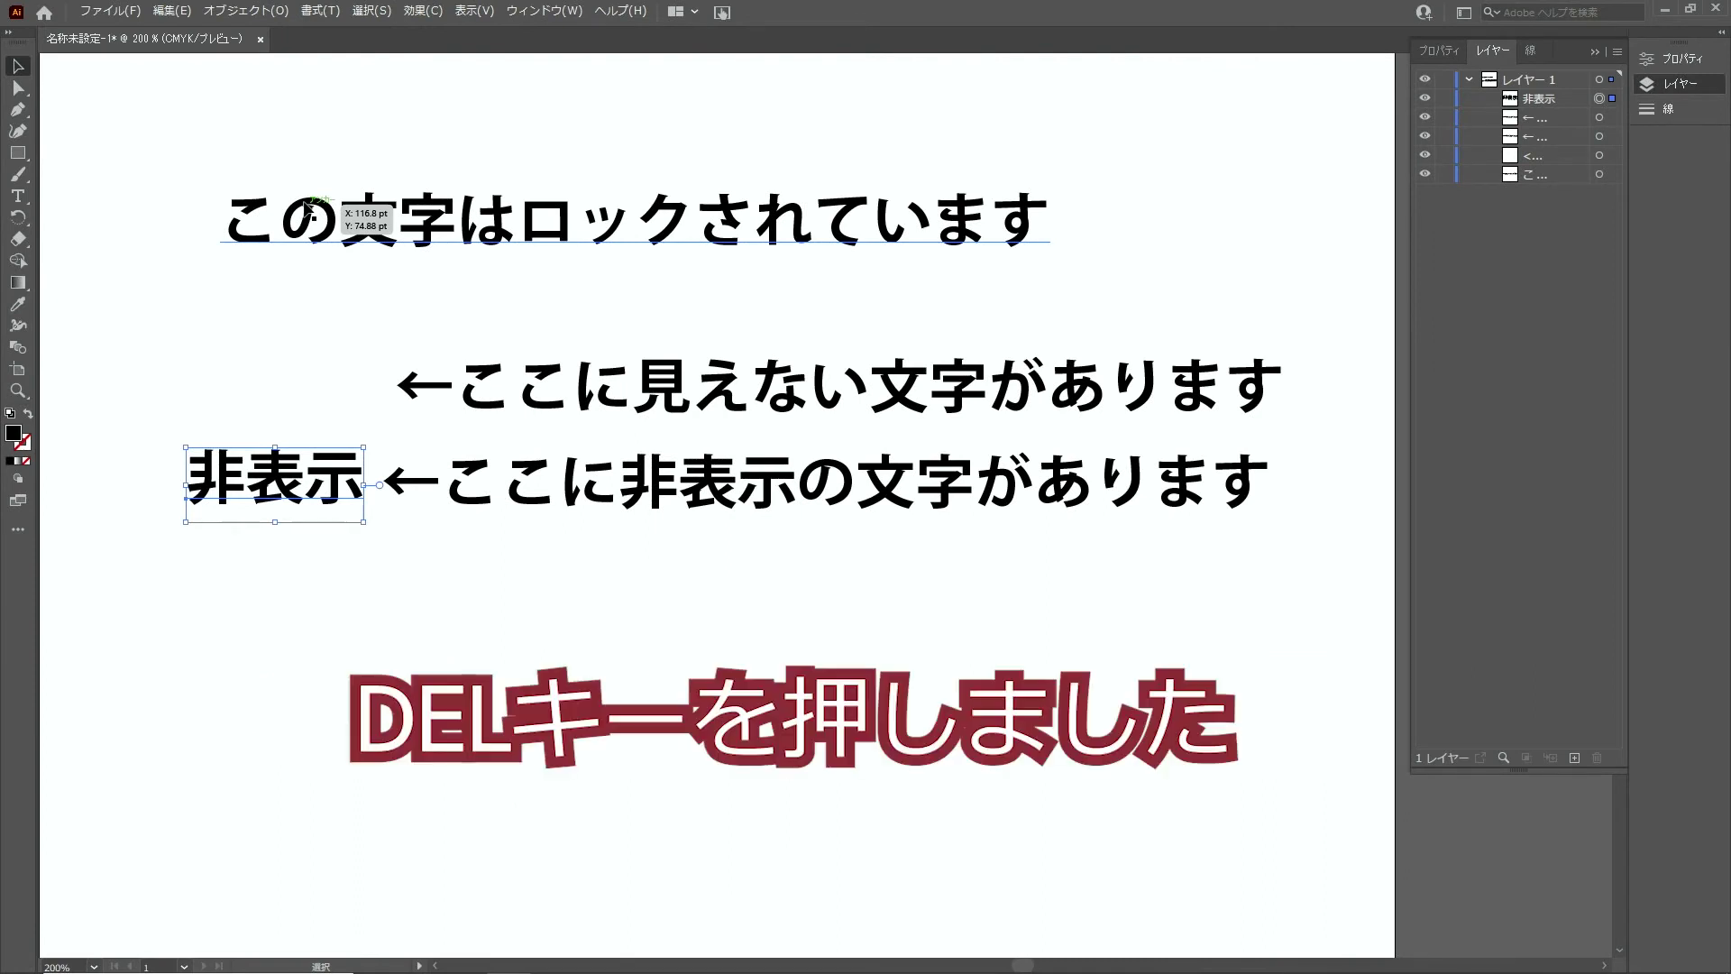
pyautogui.press('Delete')
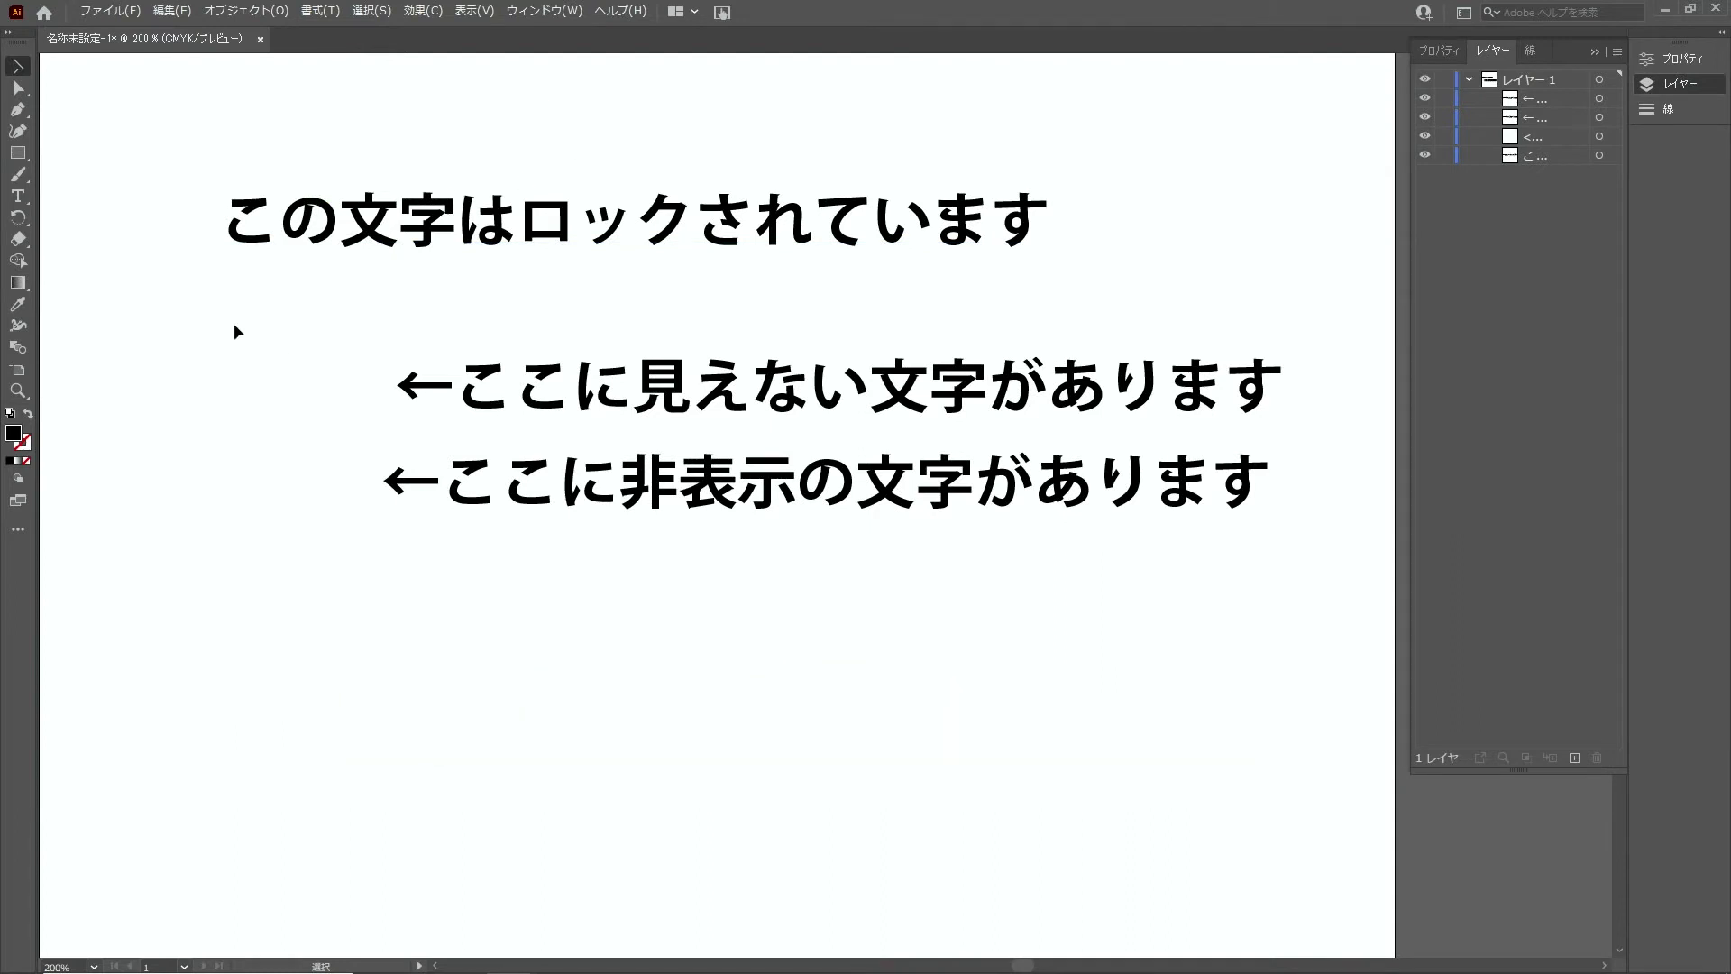
# Select every remaining text object, including the tiny invisible one, using Ctrl+A and the Selection tool
pyautogui.moveTo(219, 331); pyautogui.dragTo(366, 435)
pyautogui.moveTo(273, 332); pyautogui.dragTo(370, 427)
pyautogui.click(289, 368)
pyautogui.moveTo(83, 101); pyautogui.dragTo(1318, 695)
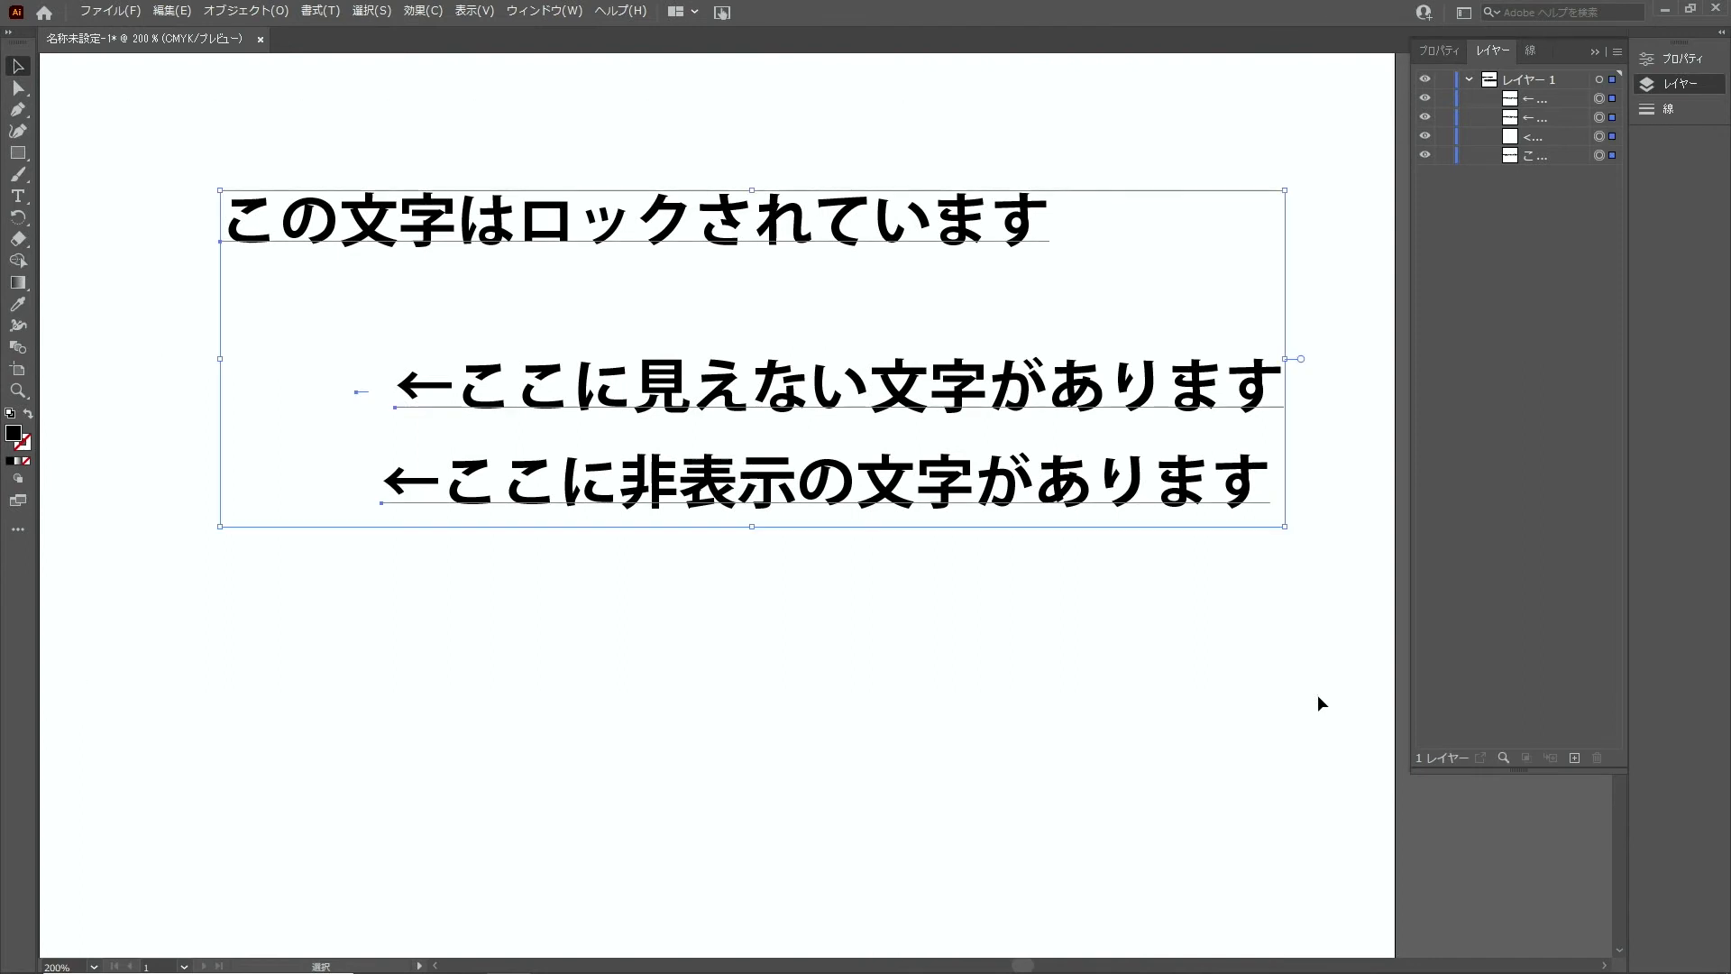
pyautogui.click(818, 663)
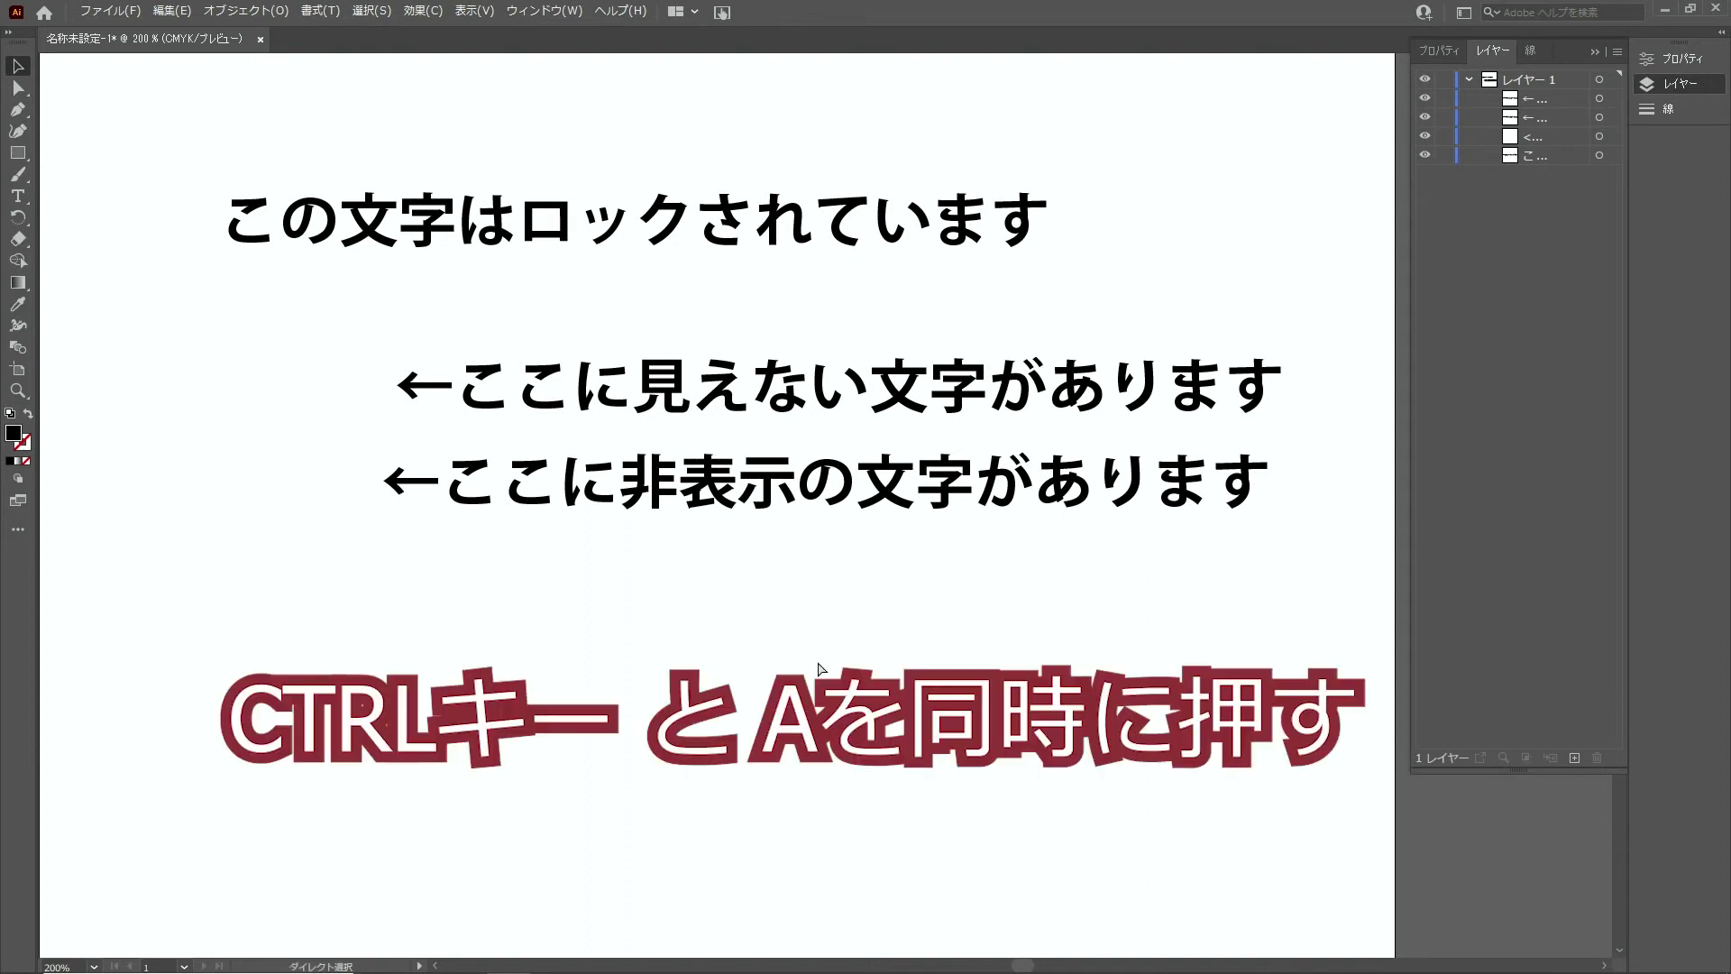
pyautogui.hotkey('ctrl', 'a')
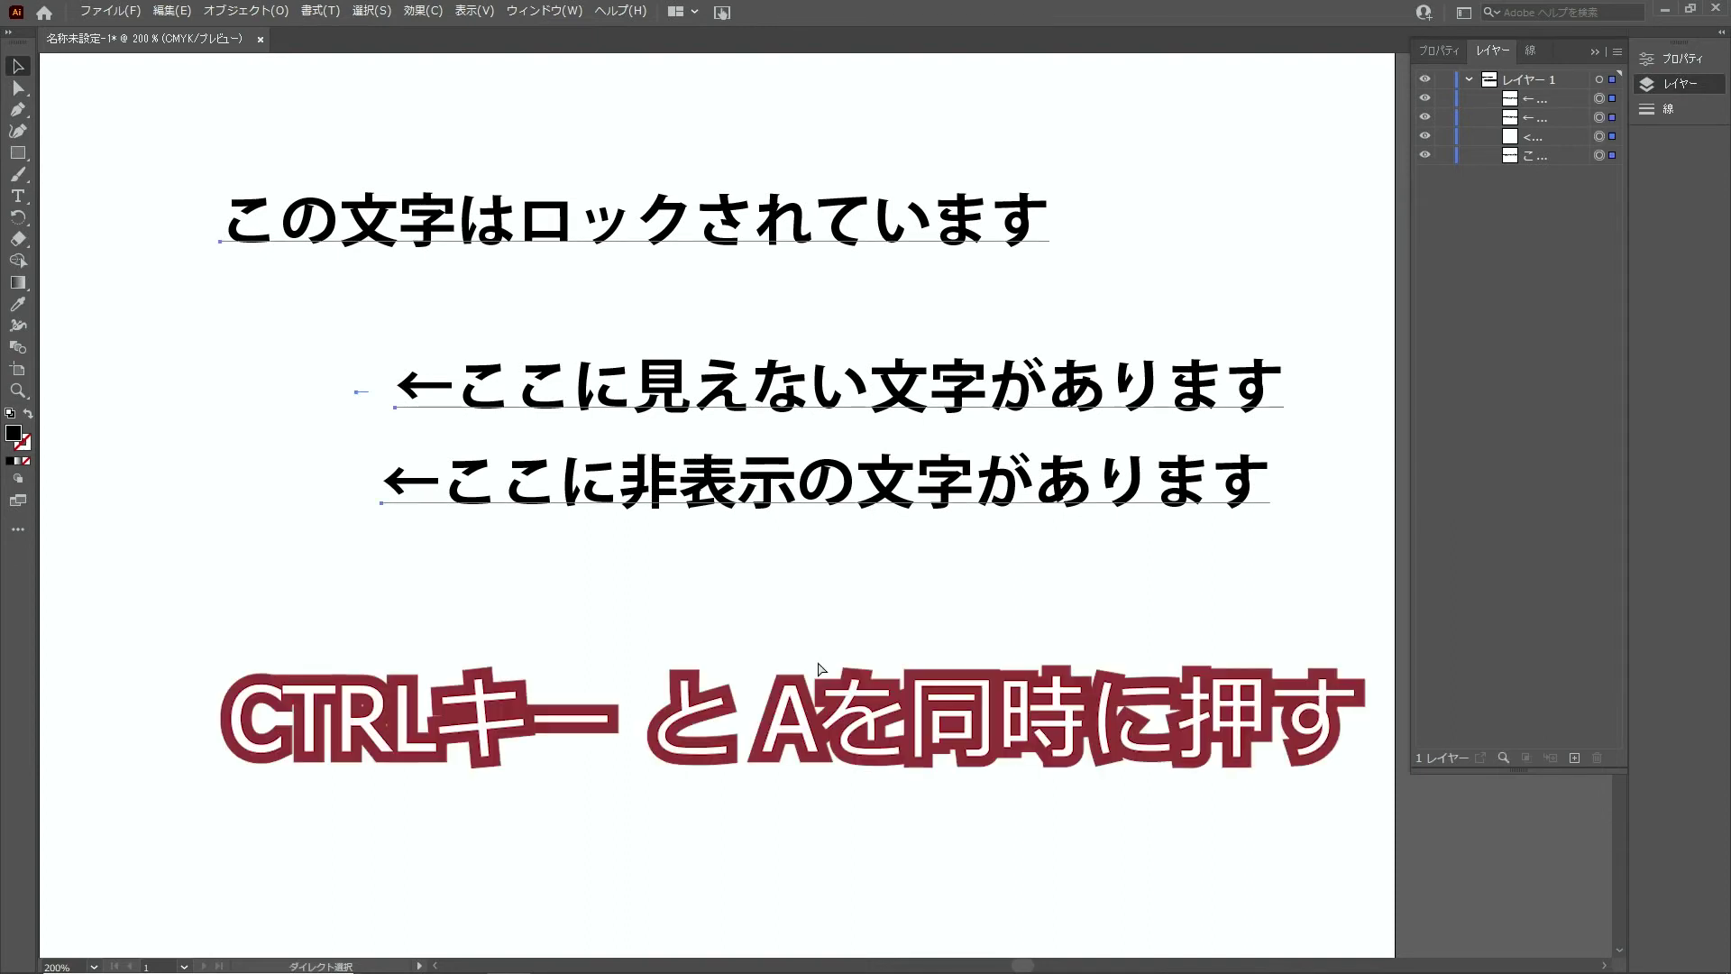
pyautogui.press('v')
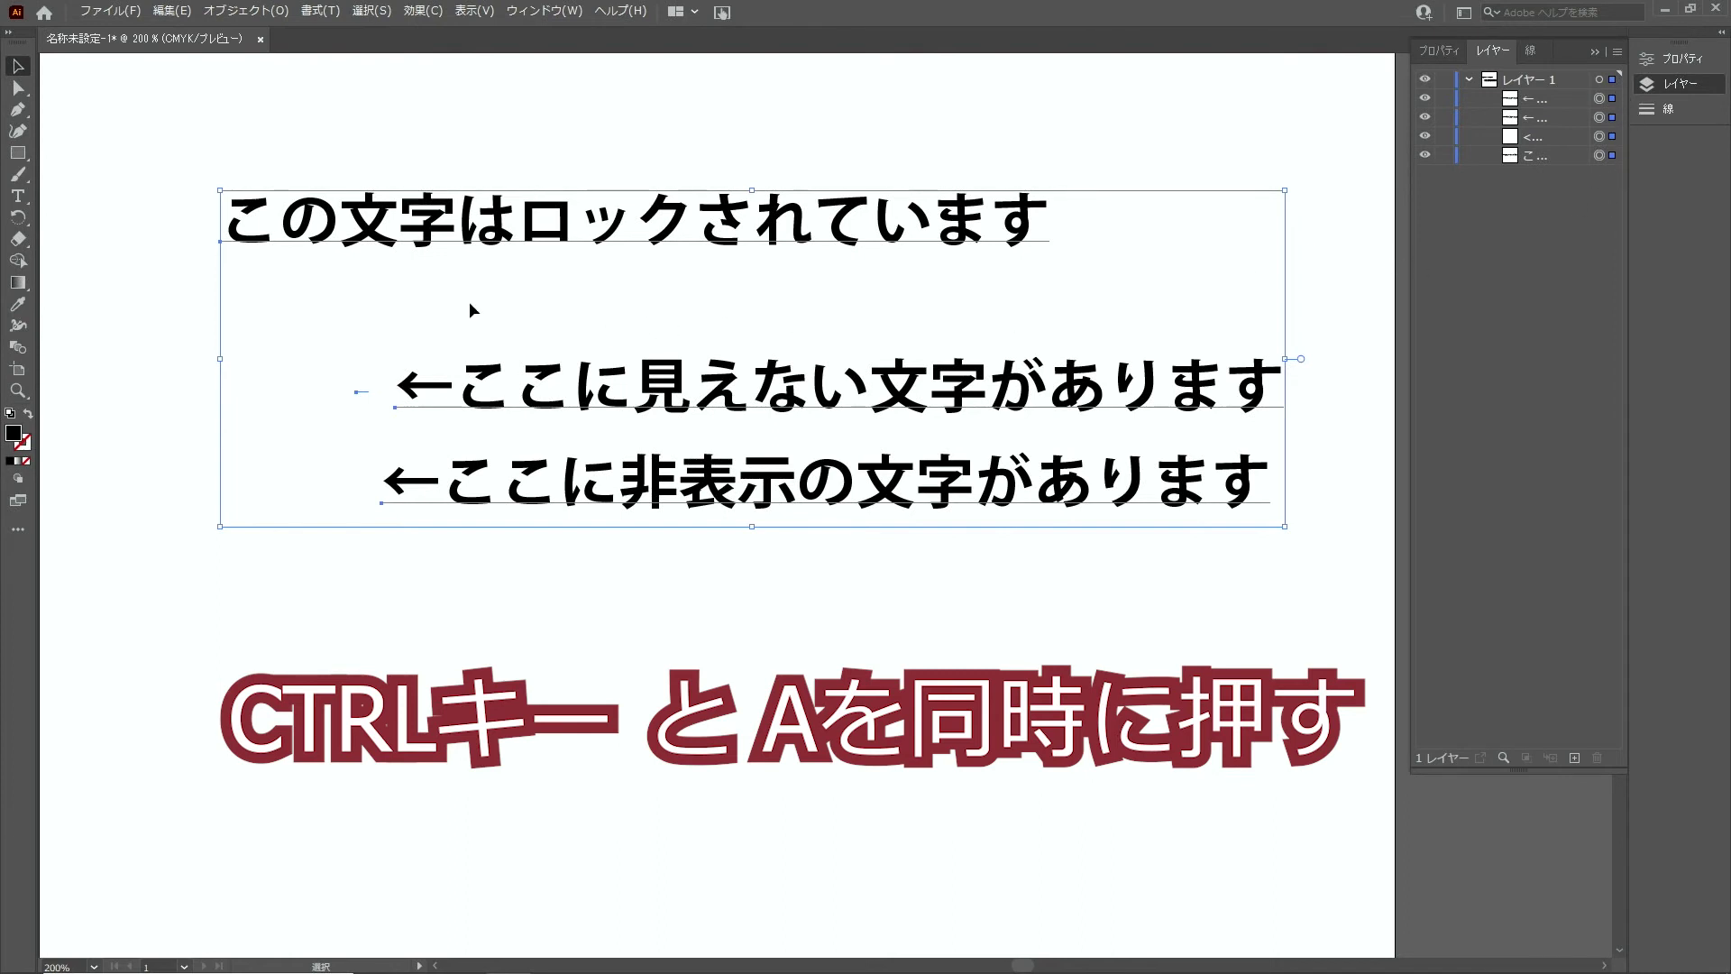
# Convert all selected text to outlines with 書式 > アウトラインを作成
pyautogui.click(470, 12)
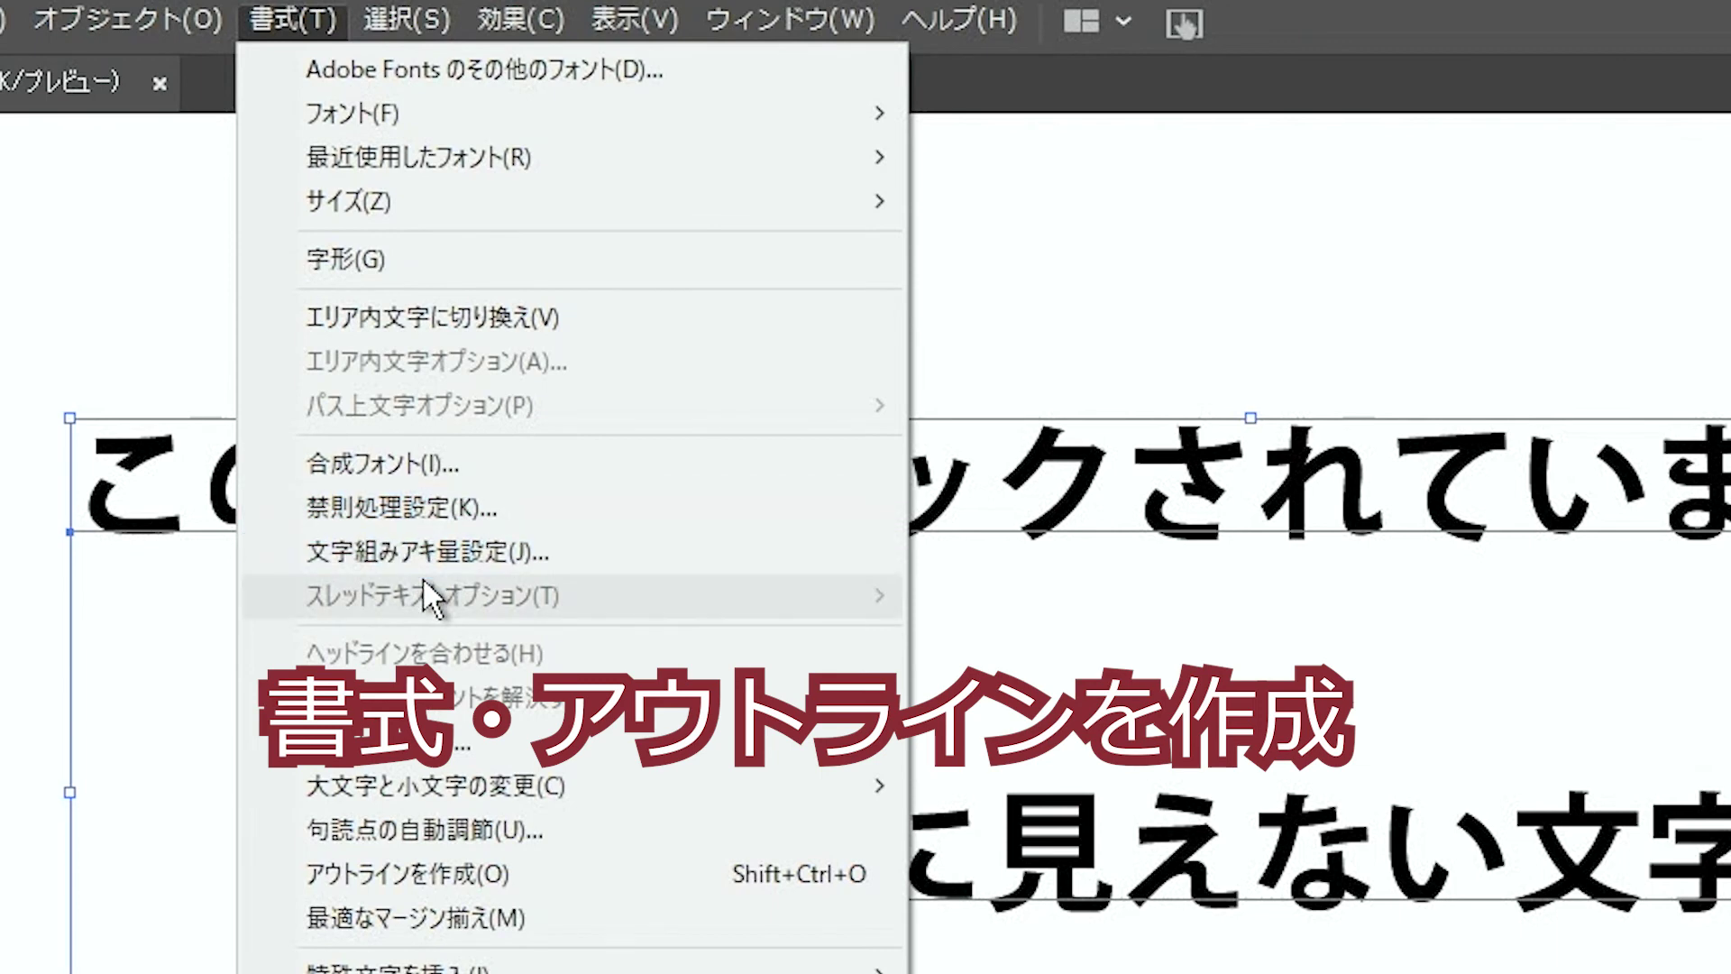
pyautogui.click(485, 878)
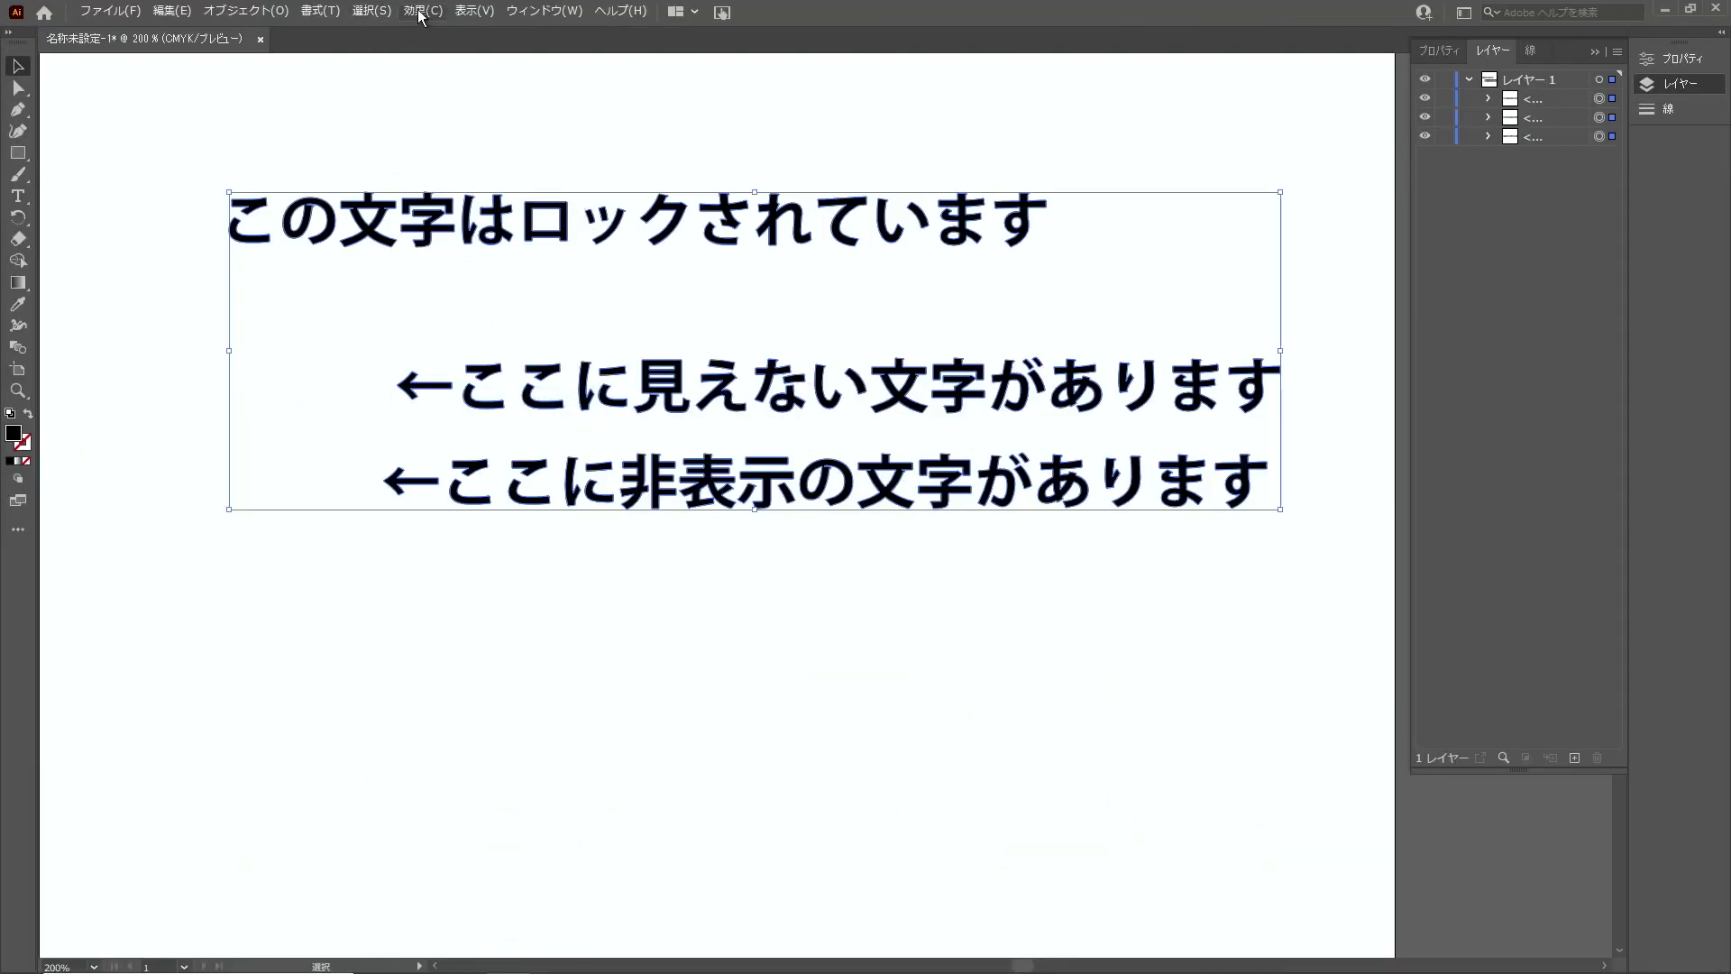
pyautogui.click(317, 14)
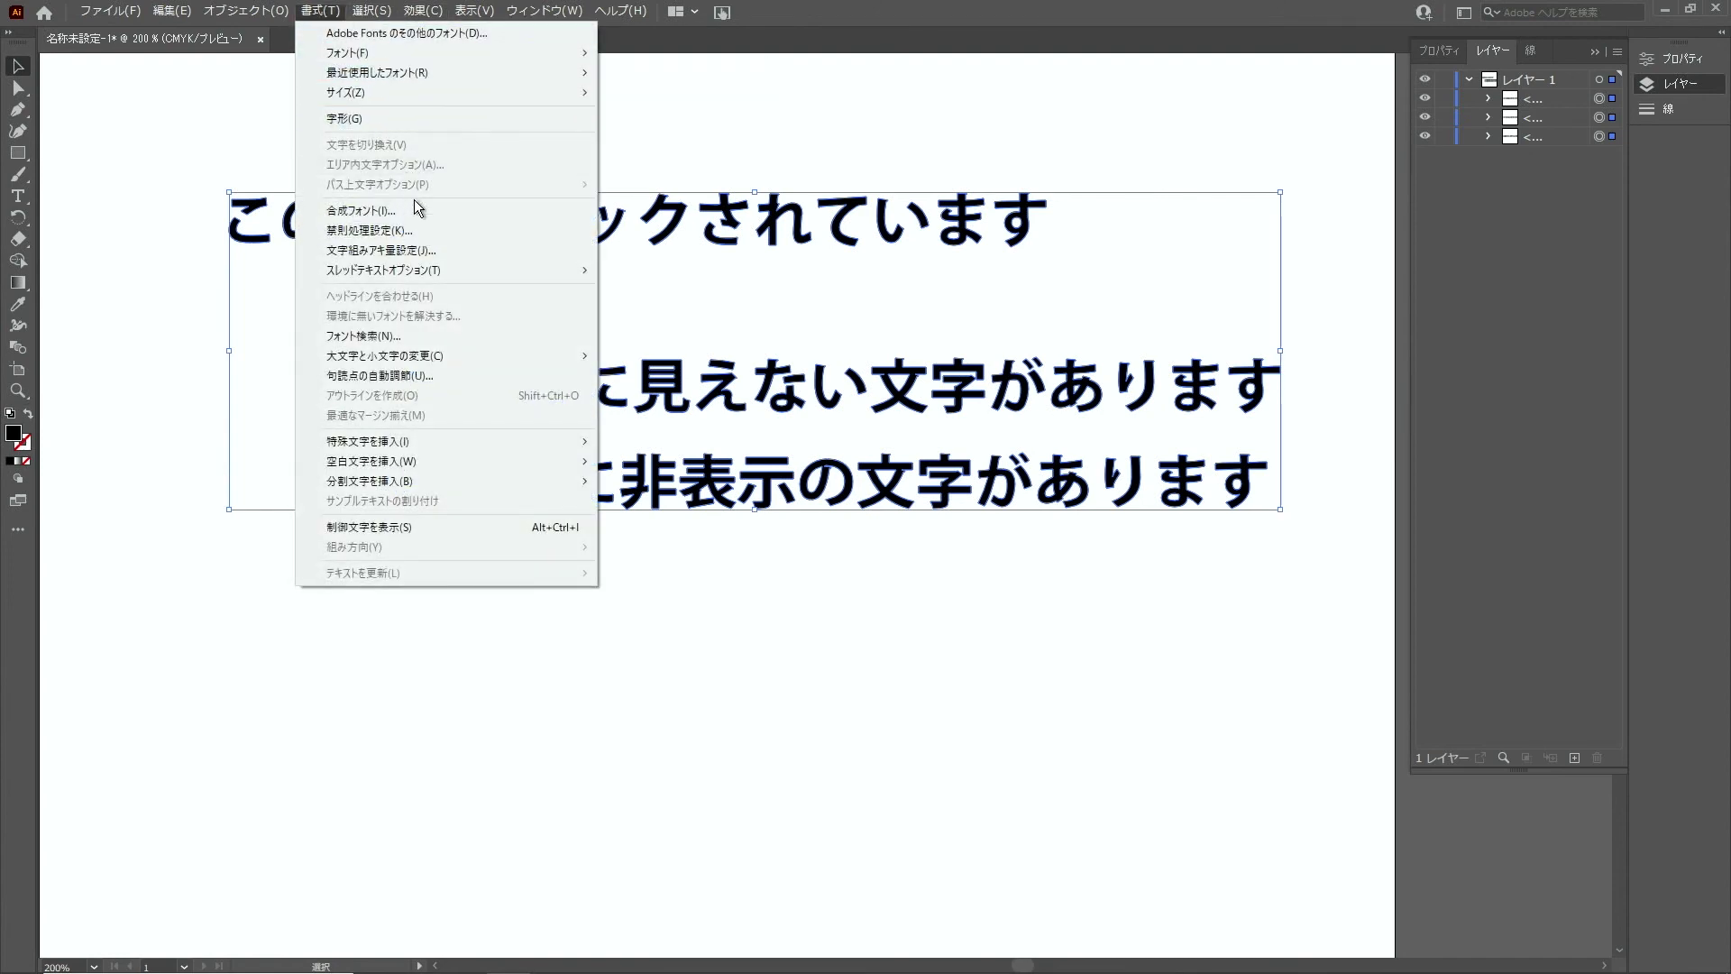
pyautogui.click(415, 336)
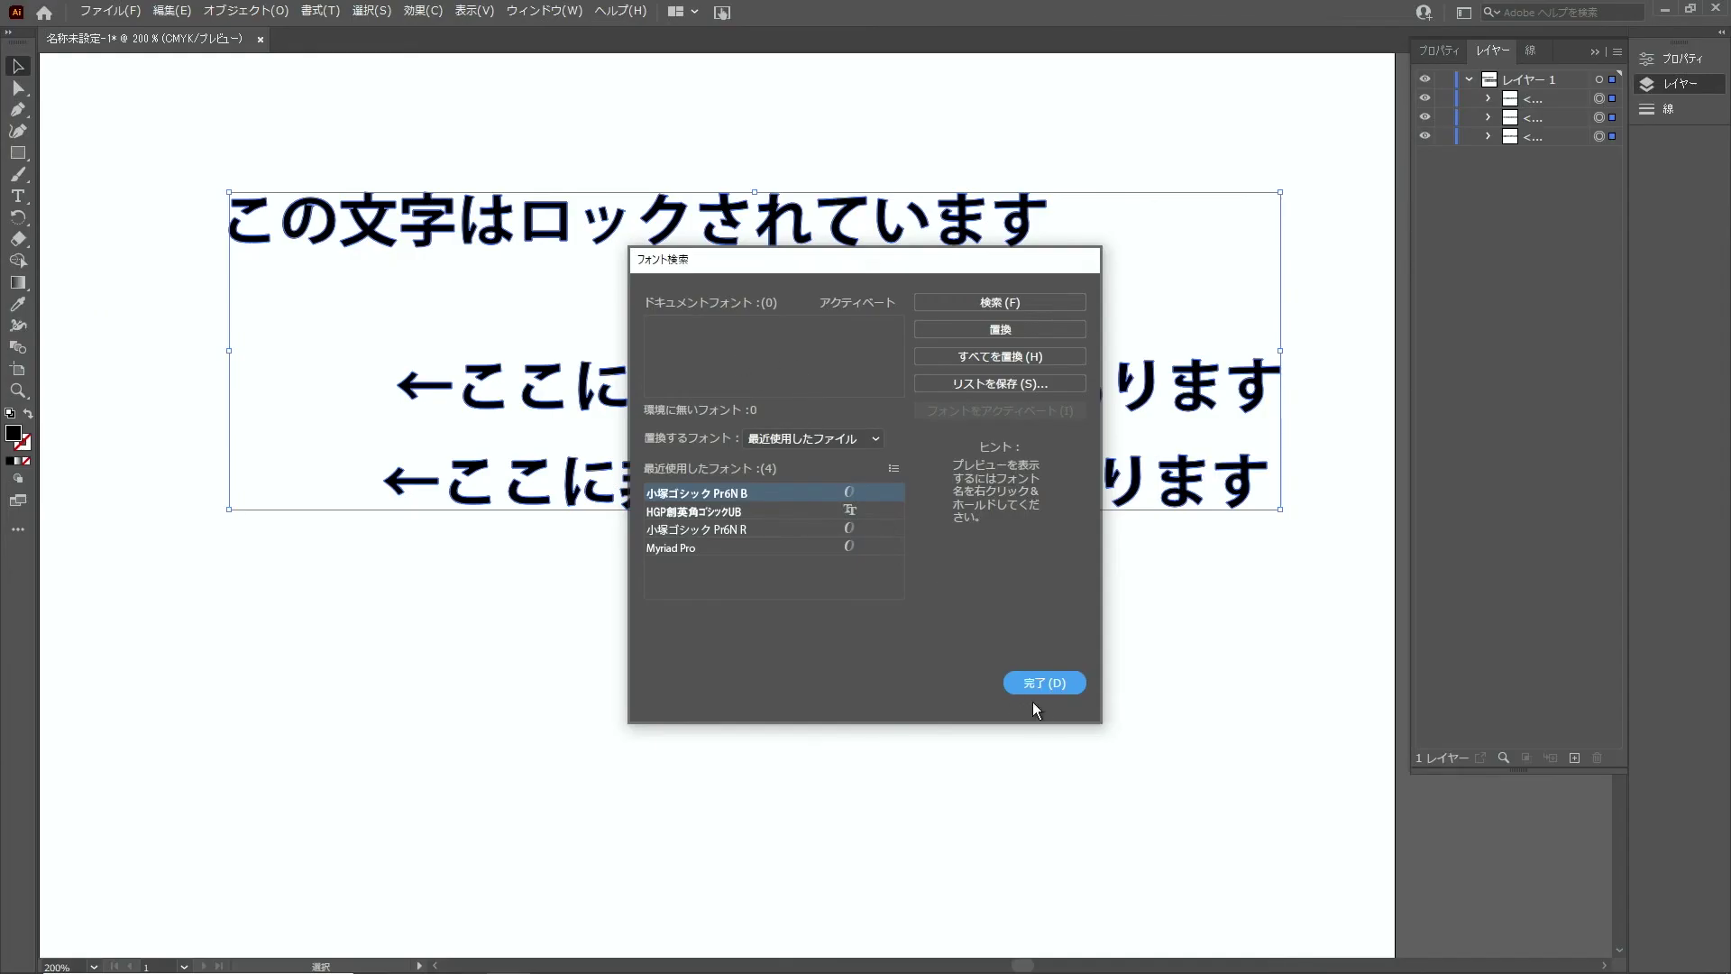
pyautogui.click(1043, 684)
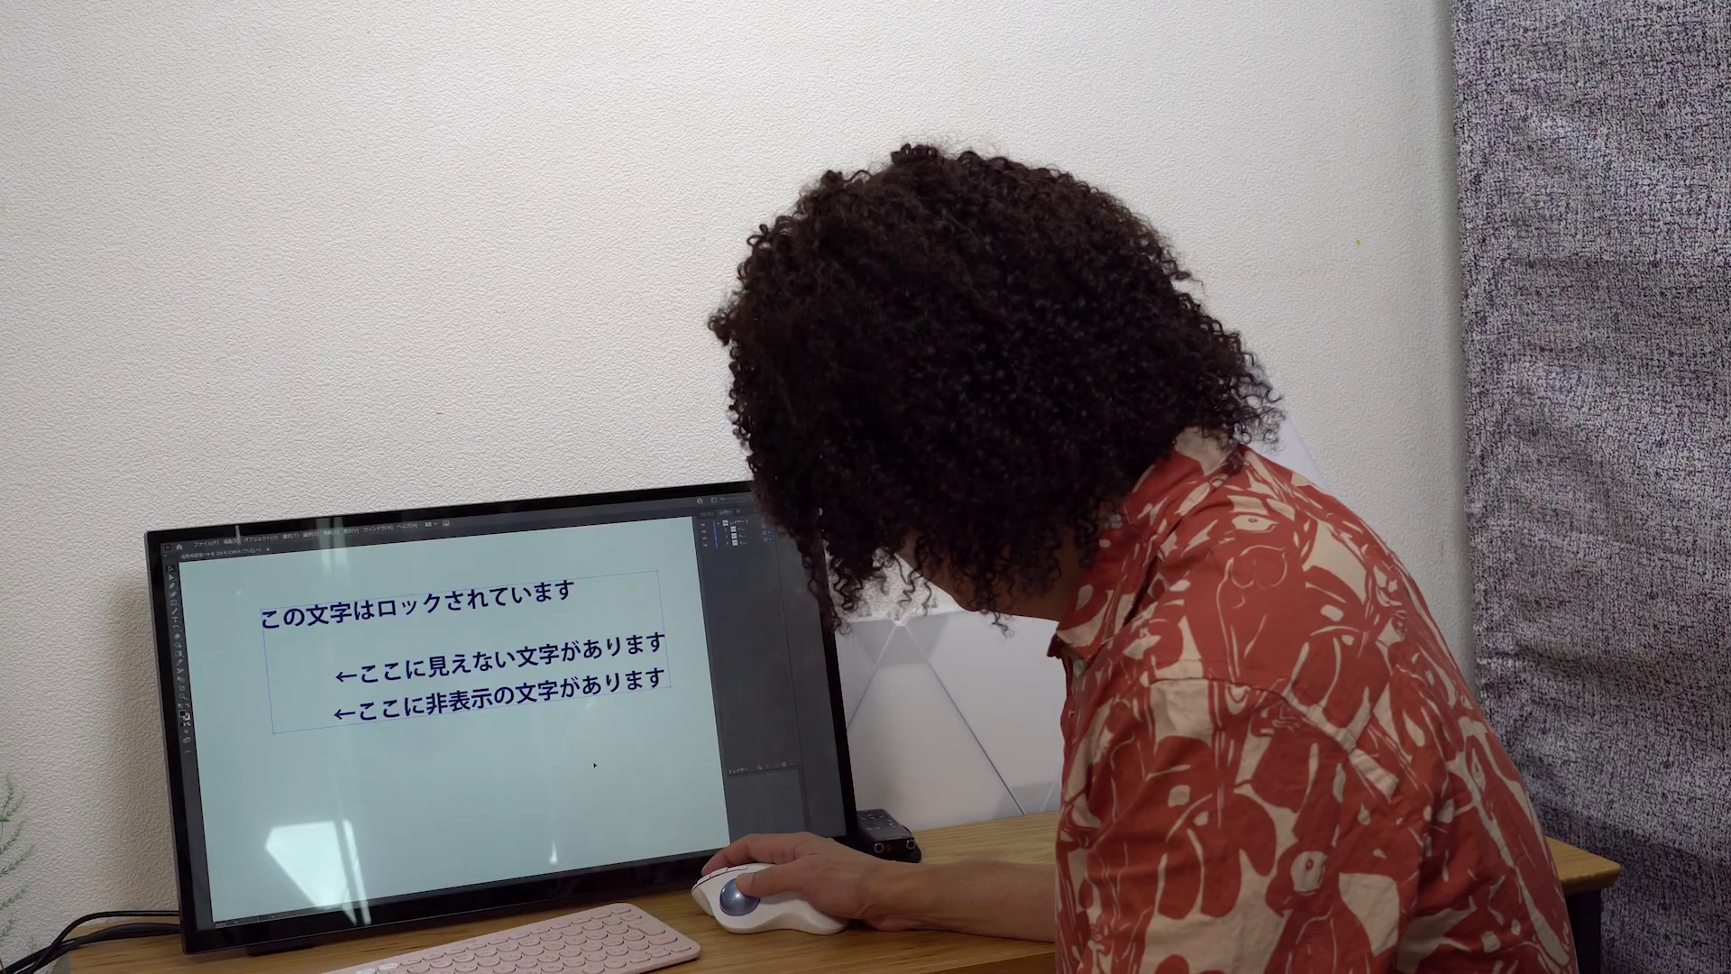